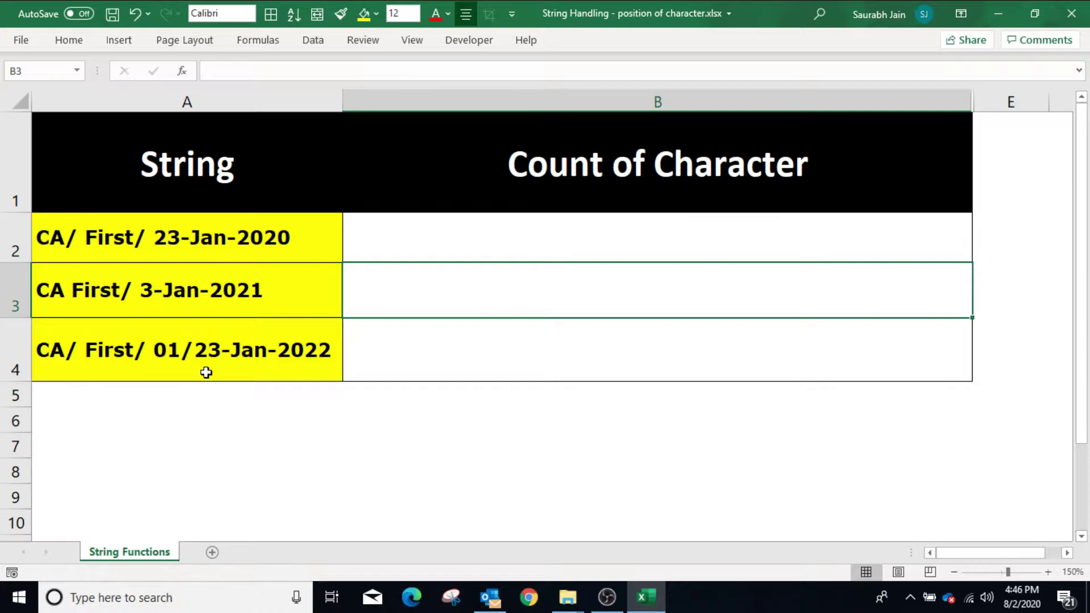
Step: Enter =LEN(A2)-LEN(SUBSTITUTE(A2,'/','')) in B2 to count 2 slashes in the first string
left_click(181, 237)
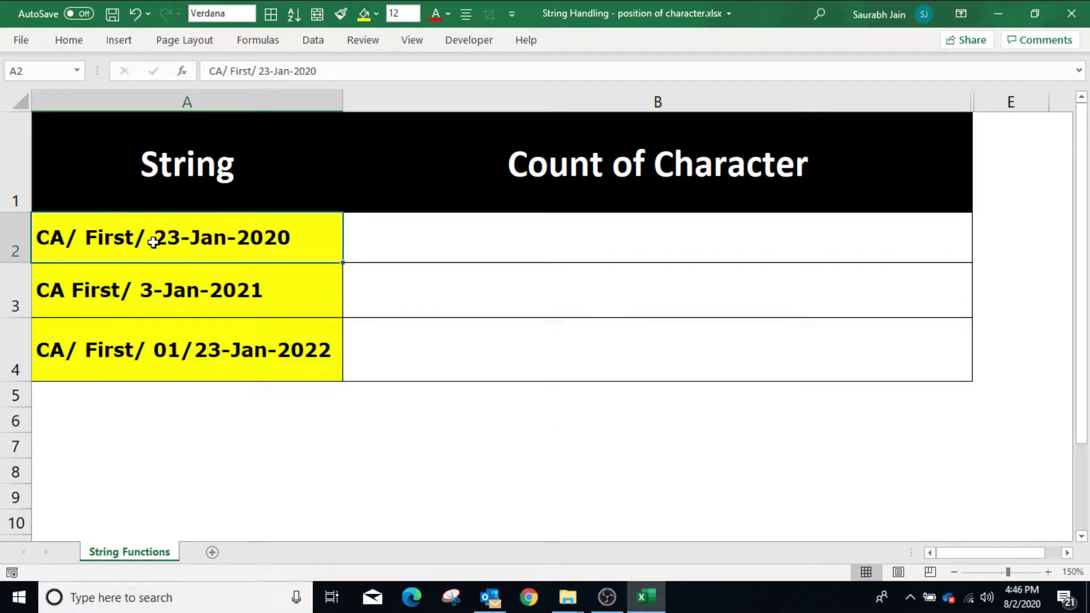
key("Right")
type("=Len(")
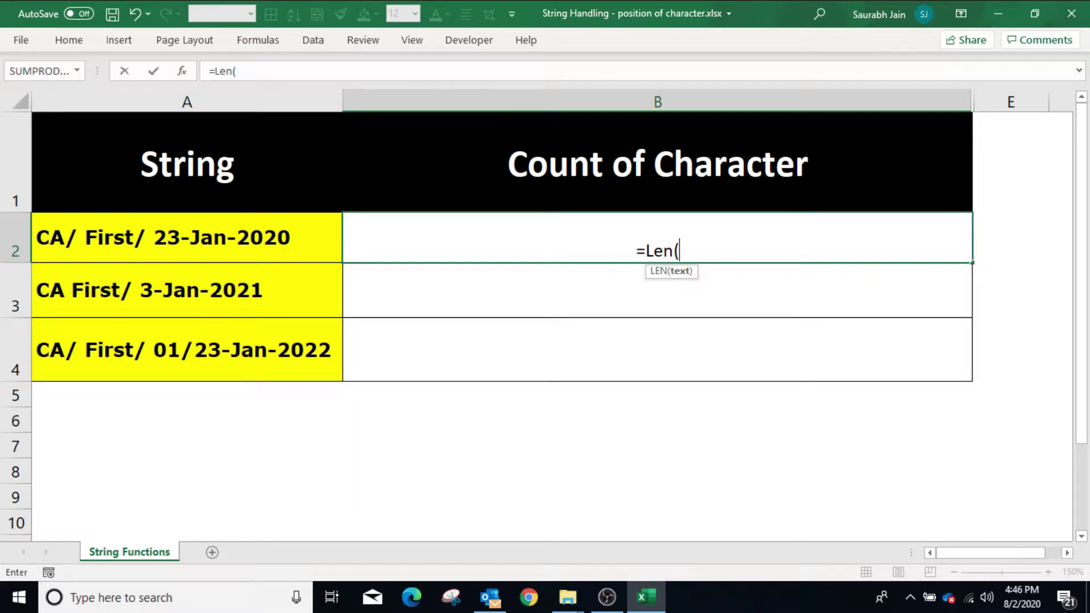
left_click(226, 241)
type(")")
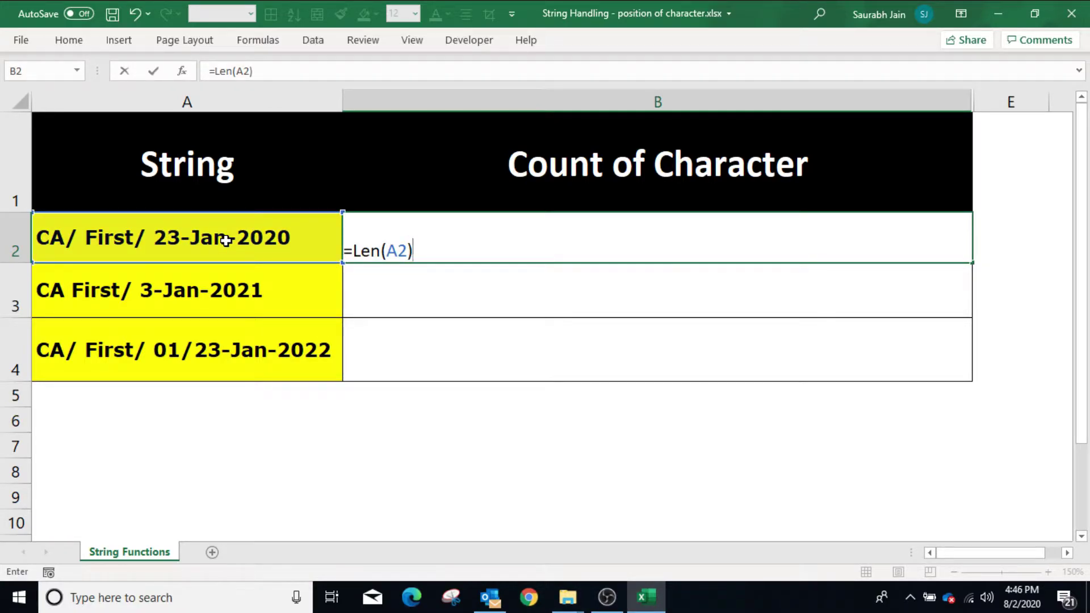
type("-Len")
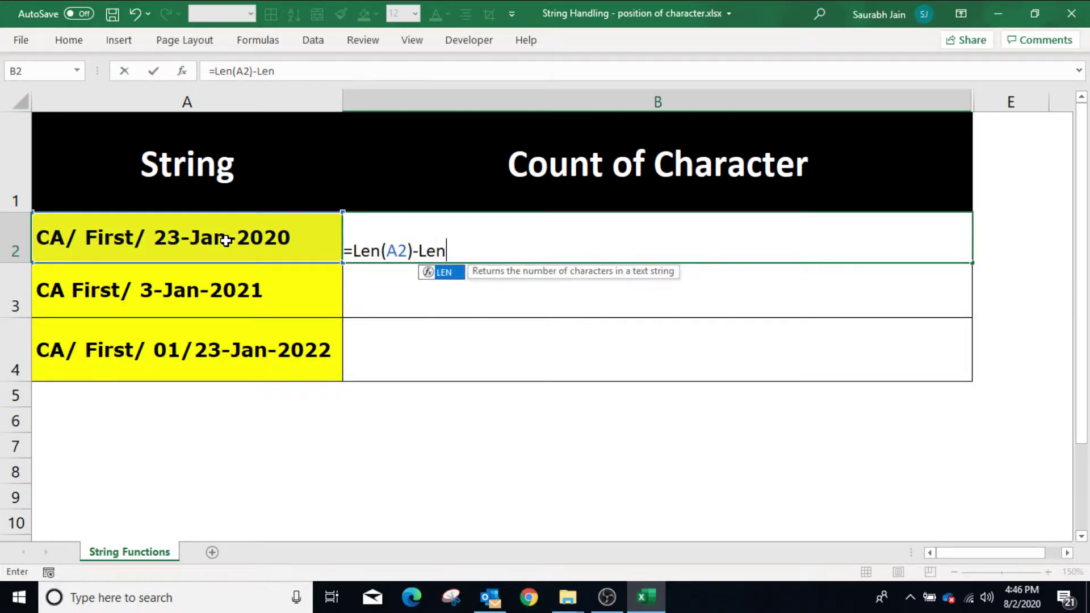
type("(")
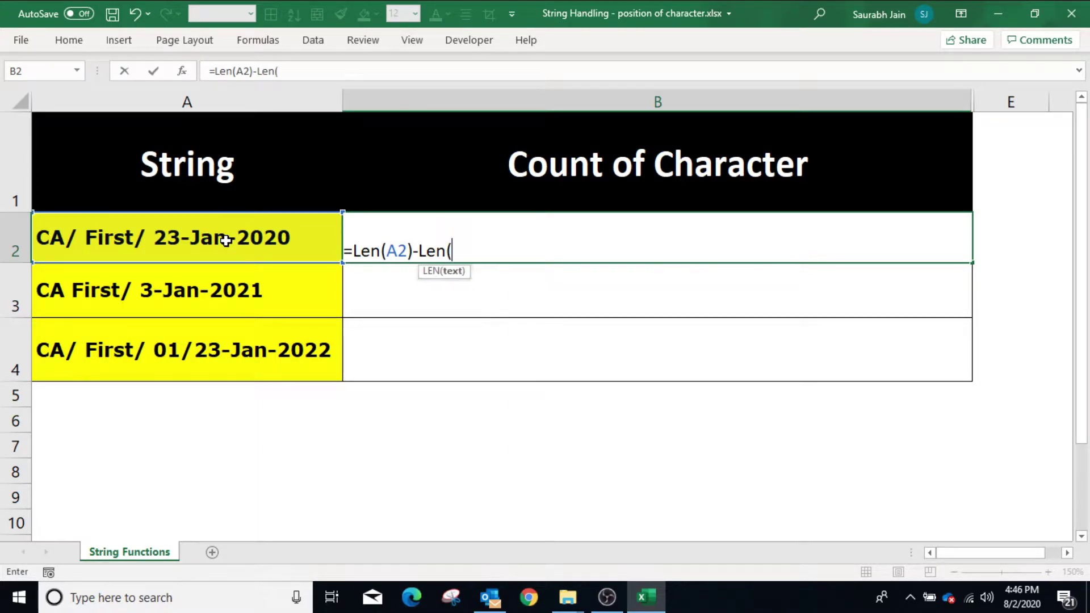
type("subst")
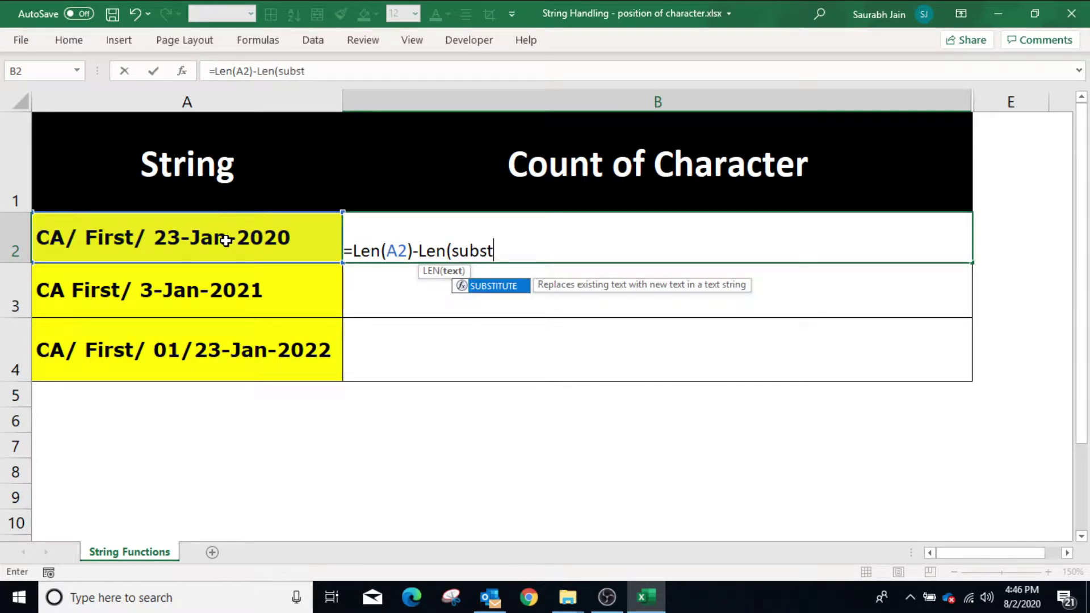
key("Tab")
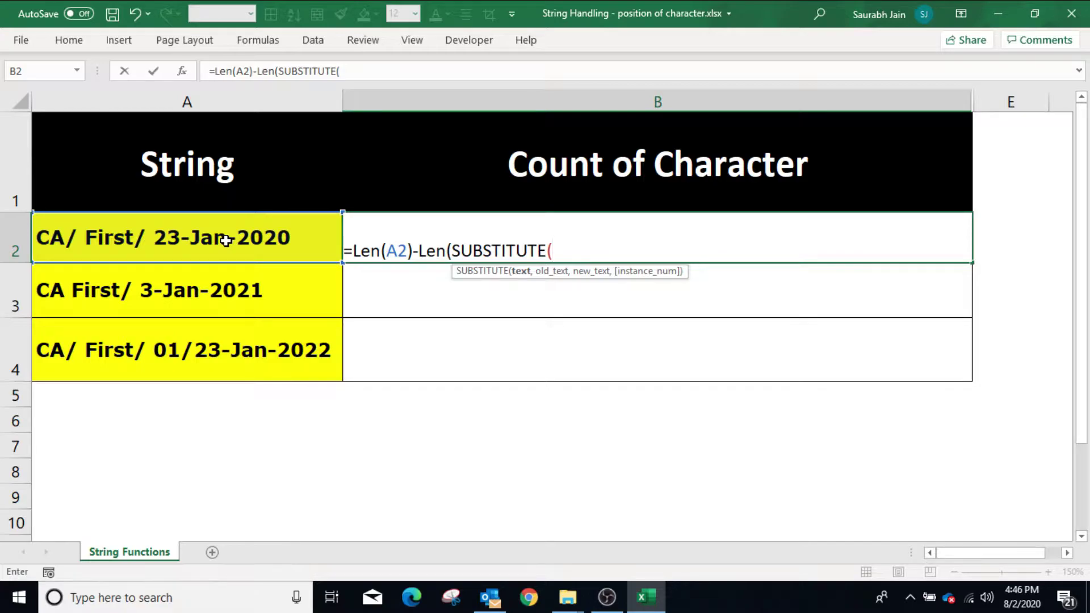
left_click(144, 242)
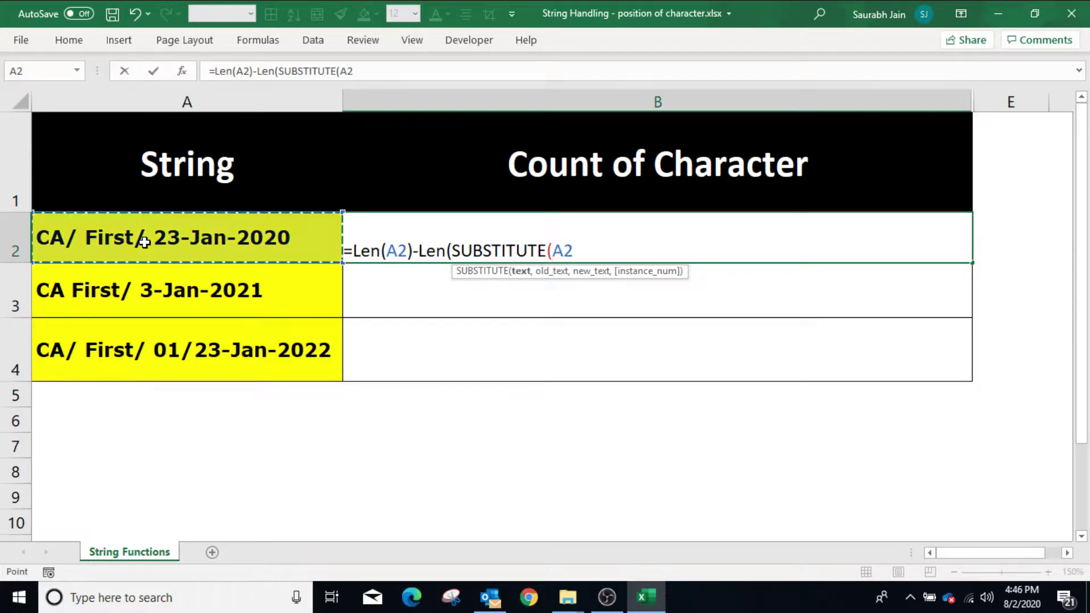
type(",")
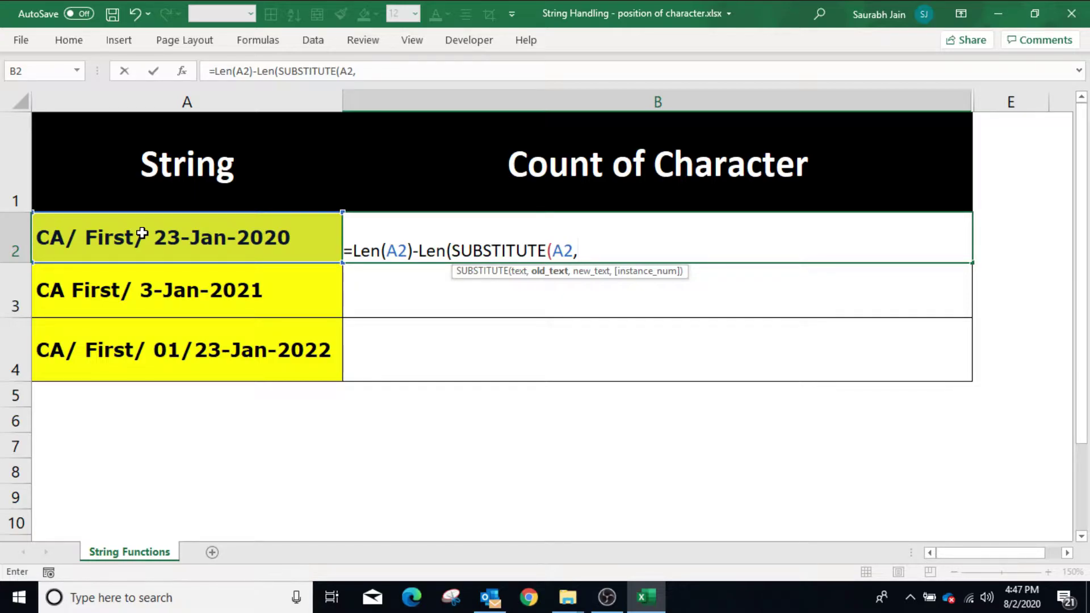
type("\"/\",")
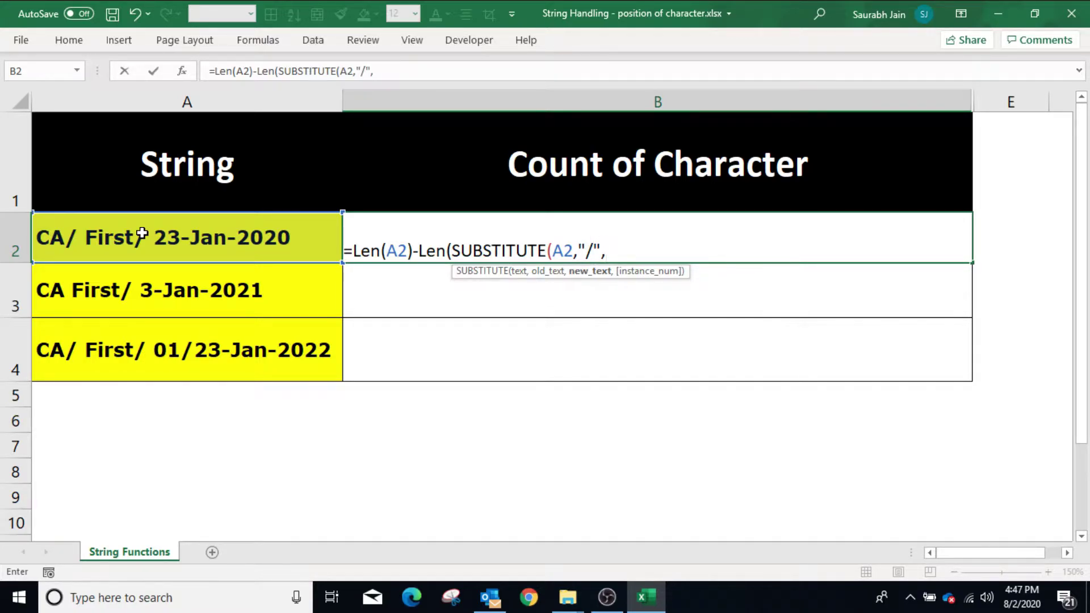
type("\"\"")
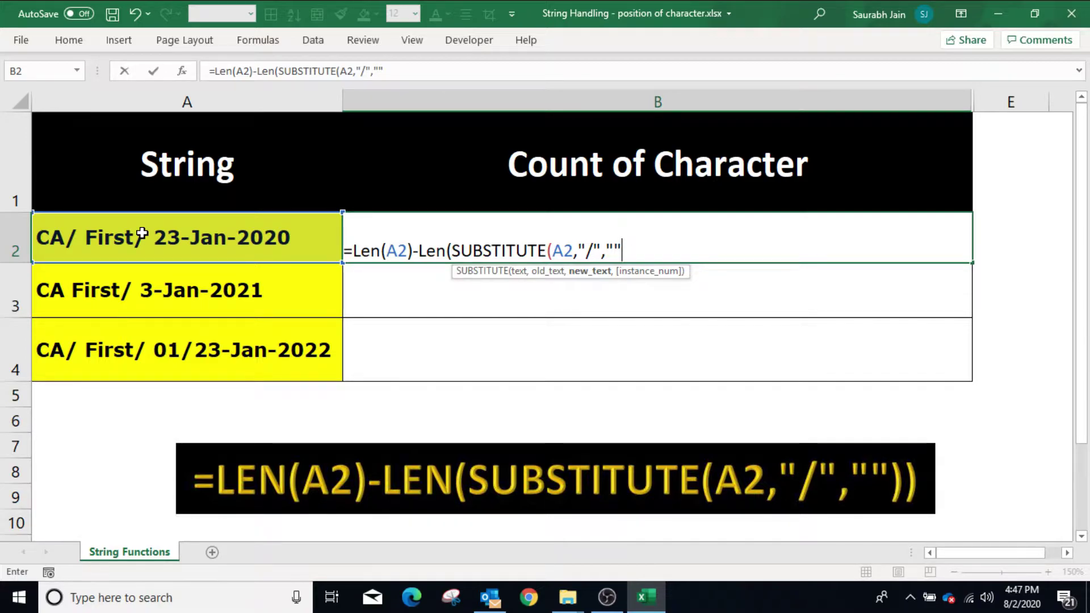
type(")")
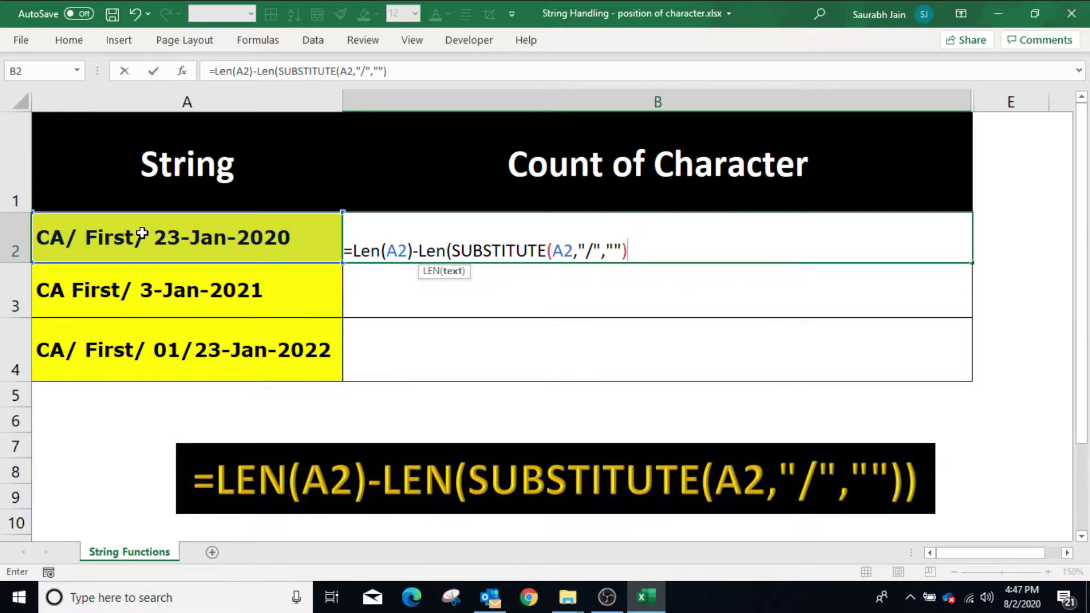
type(")")
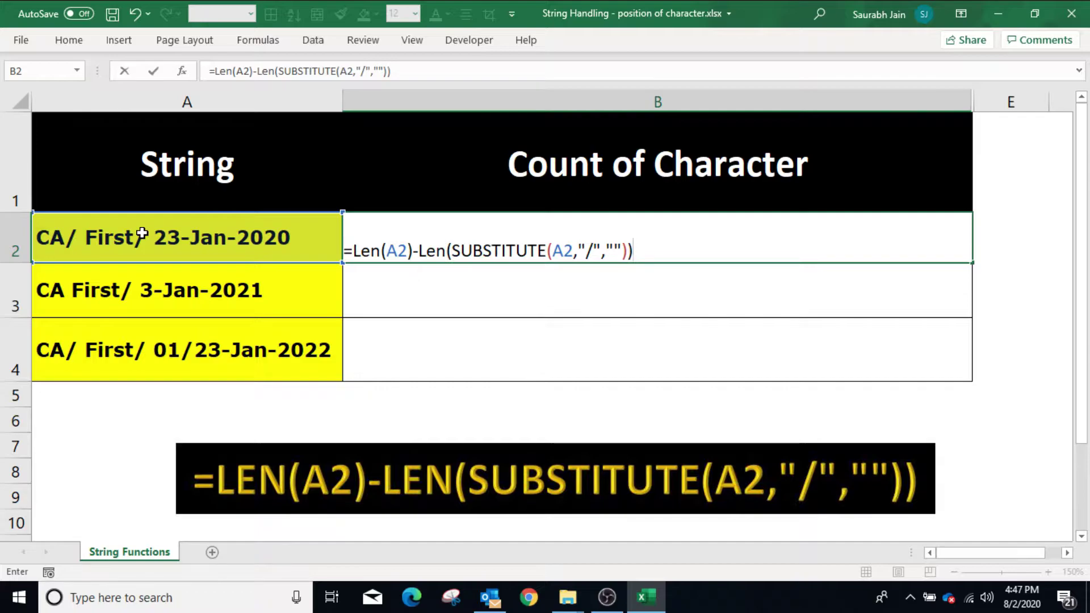
key("Return")
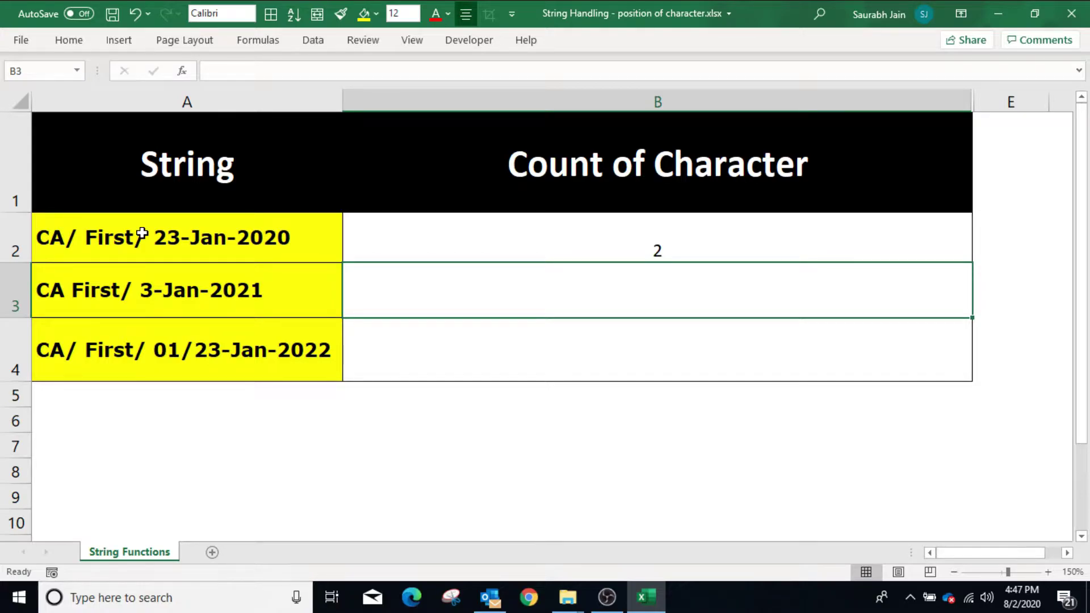
Step: Copy B2's slash-count formula into B3:B4 and compare with the strings in A3 and A4
left_click(587, 250)
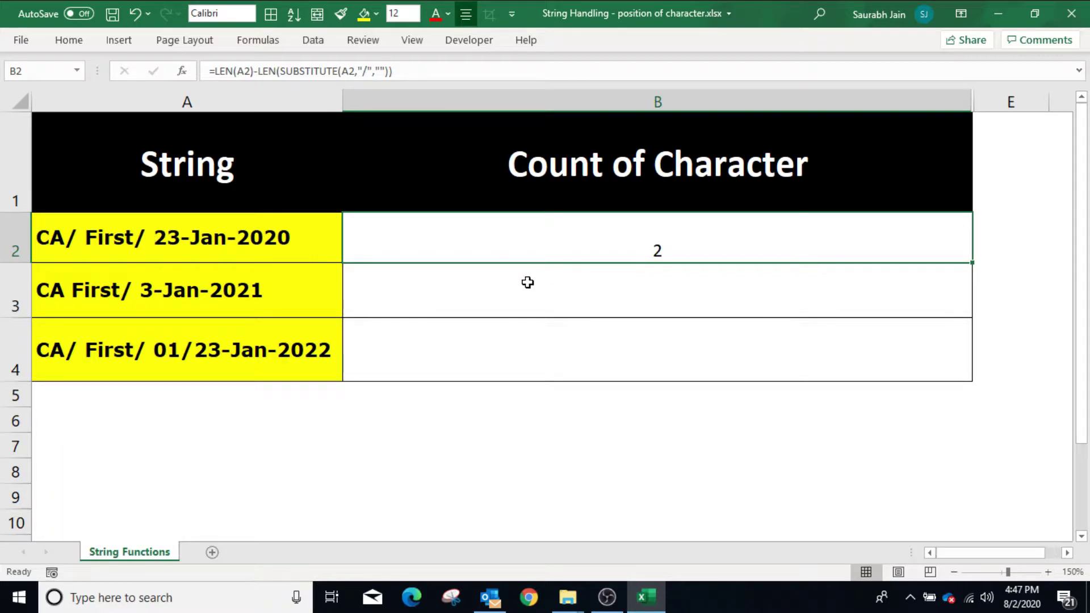
key("ctrl+c")
left_click_drag(526, 287, 520, 341)
key("Return")
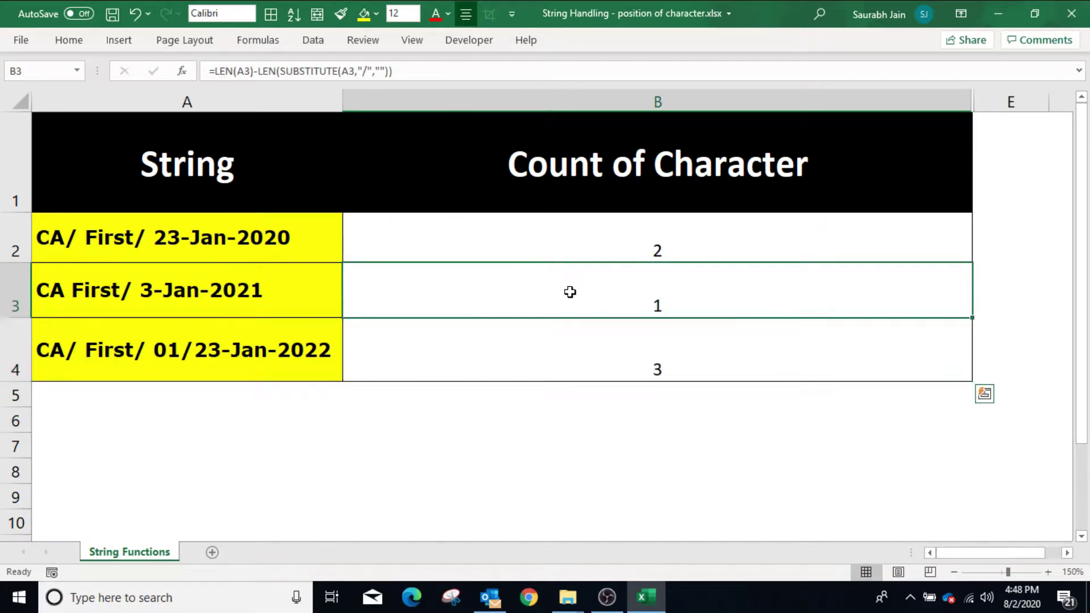
left_click(570, 292)
left_click(312, 300)
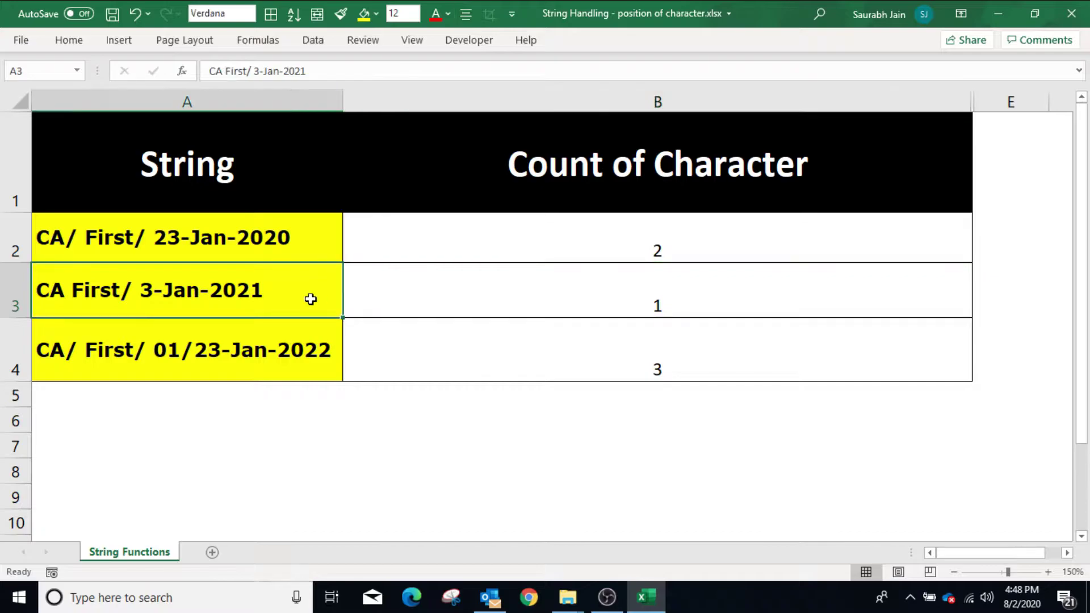
left_click(282, 345)
Step: Paste the slash-count formula into C2 under Last position, returning 2
left_click(429, 355)
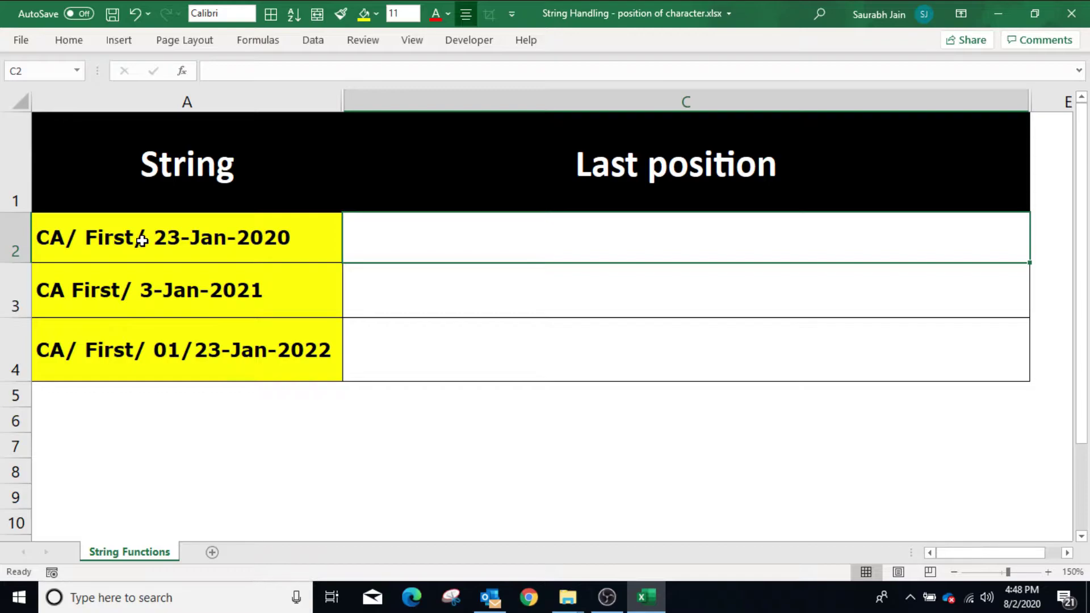
double_click(433, 239)
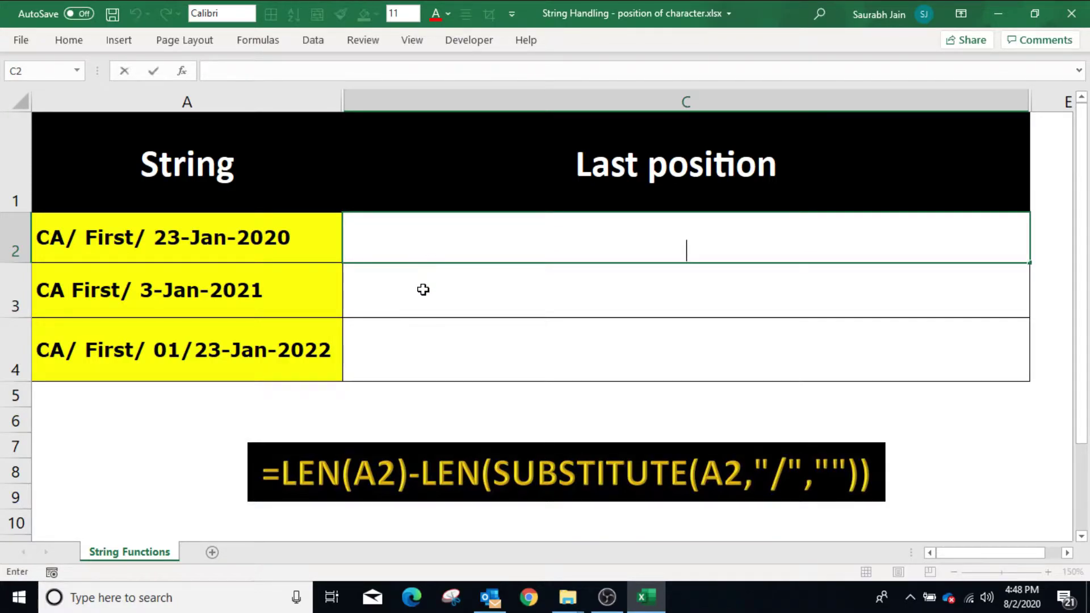
key("ctrl+v")
key("Return")
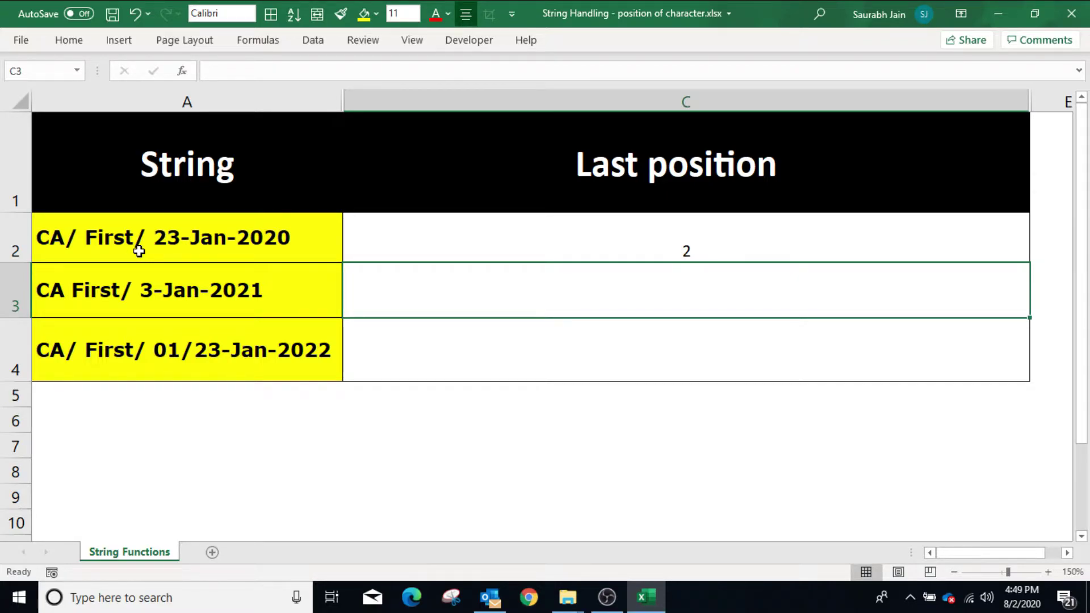
left_click(422, 247)
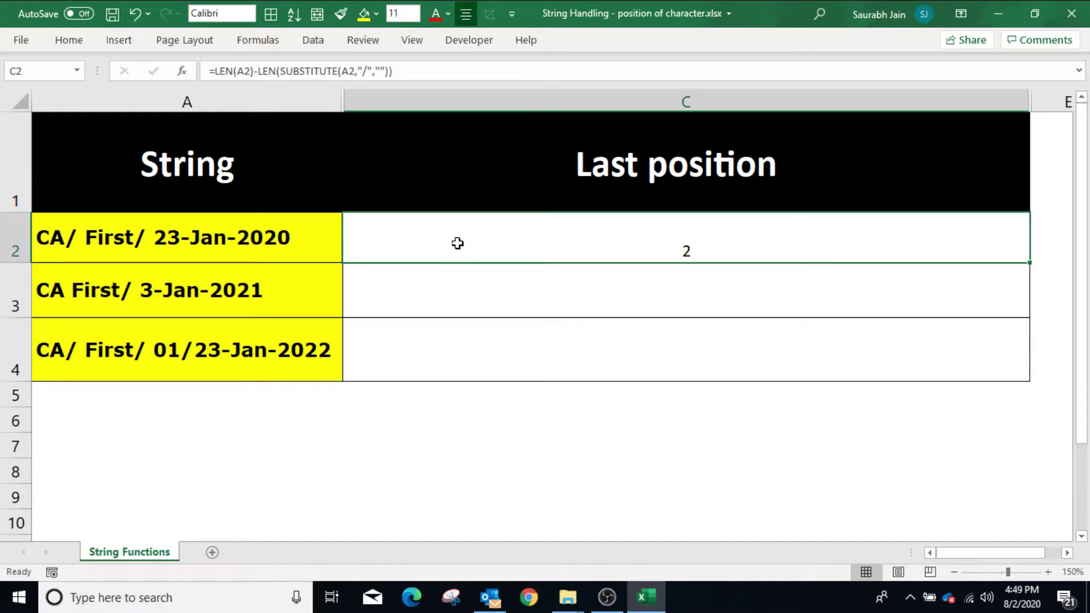
Step: Wrap C2's slash count in SUBSTITUTE on A2 so the last slash becomes a closing brace
left_click(216, 73)
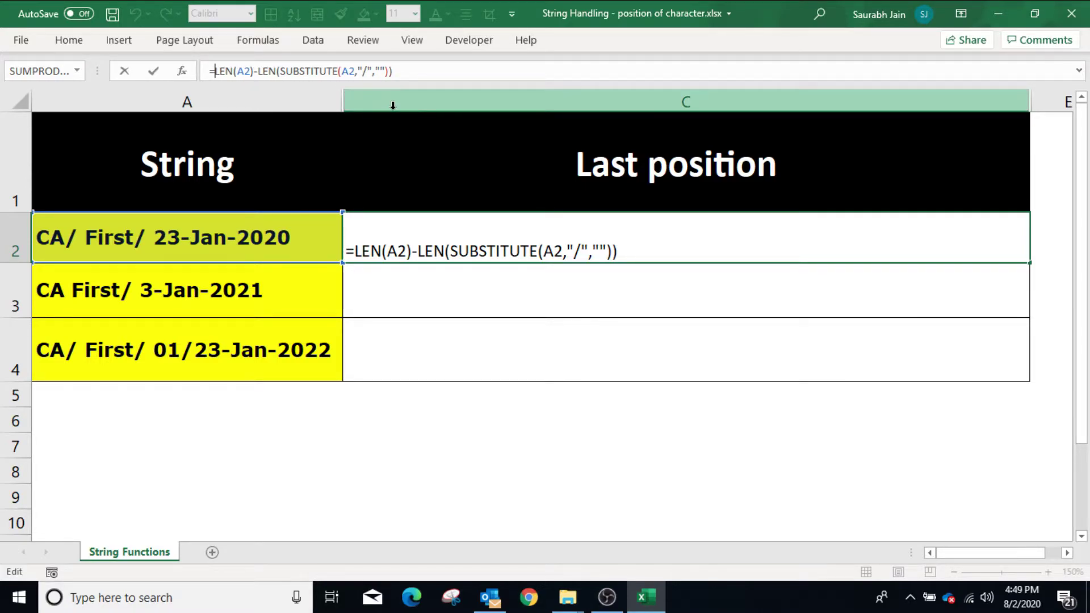
type("Sub")
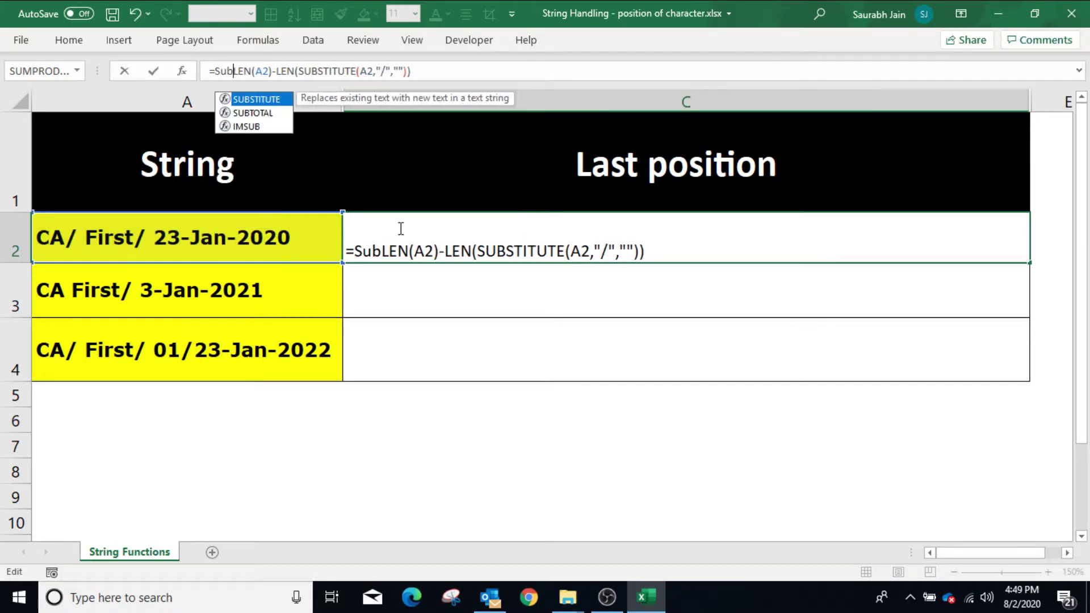
type("stitute")
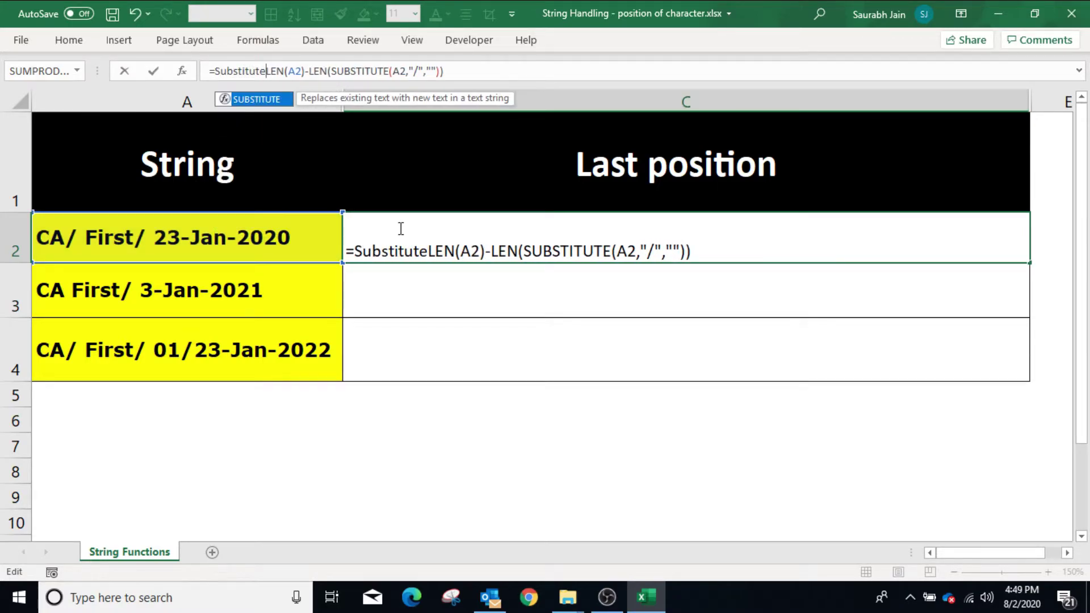
type("(")
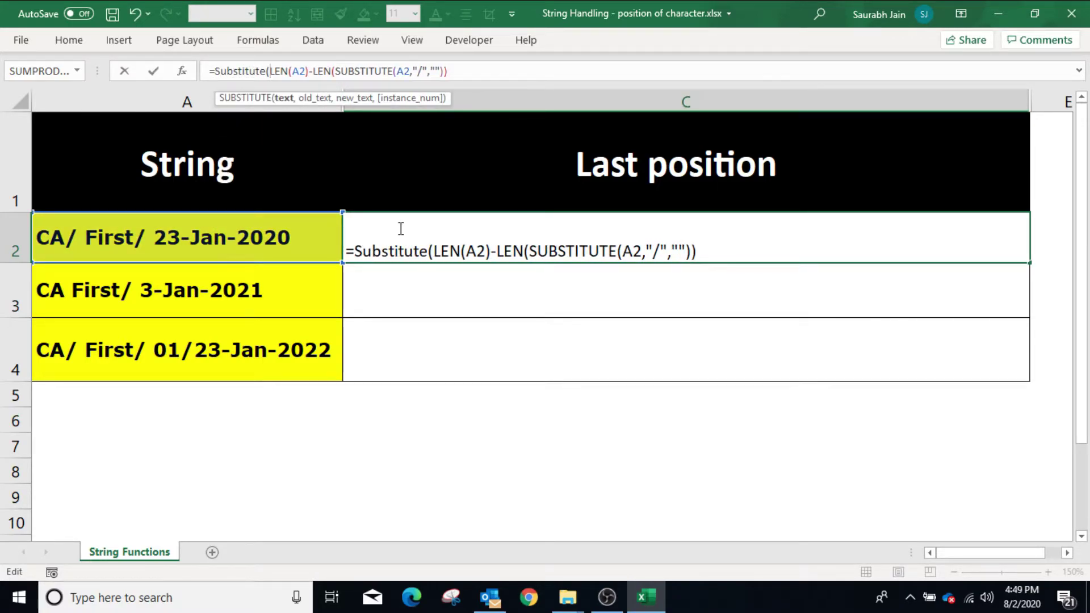
left_click(178, 235)
type(",")
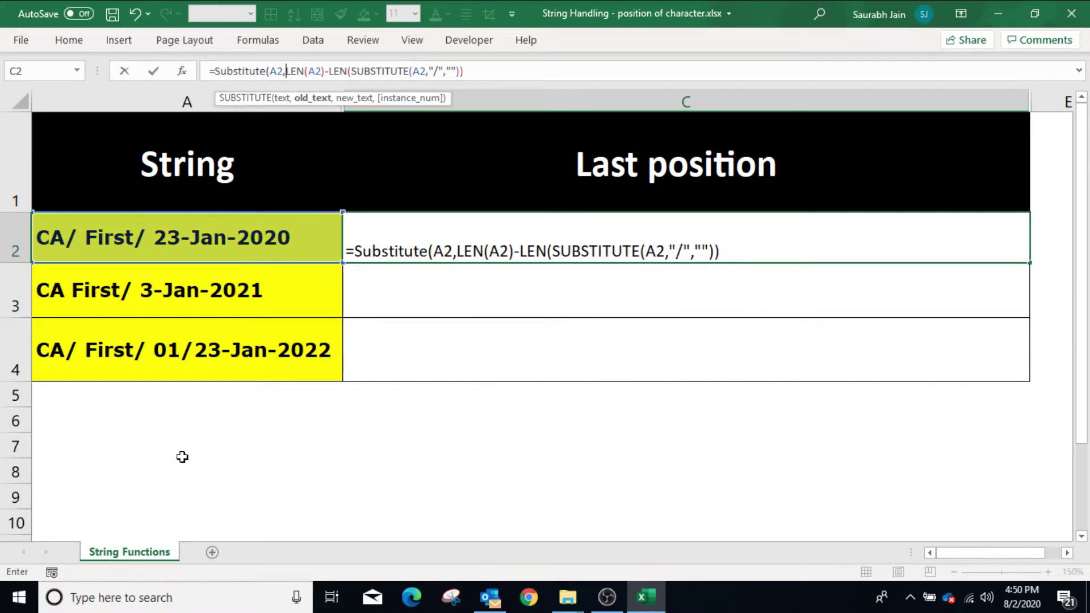
type("\"/")
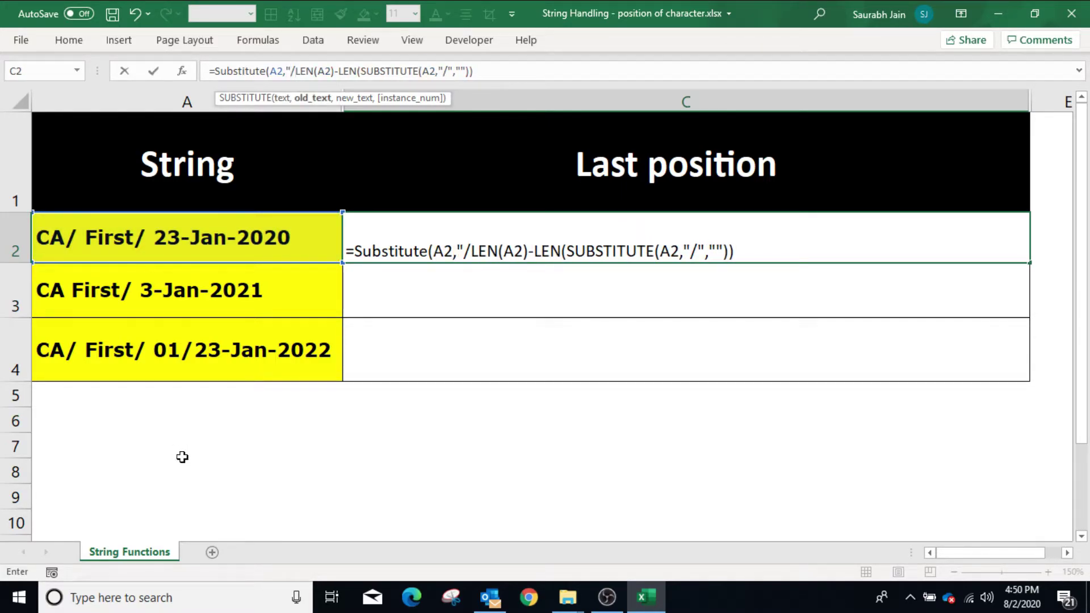
type("\",")
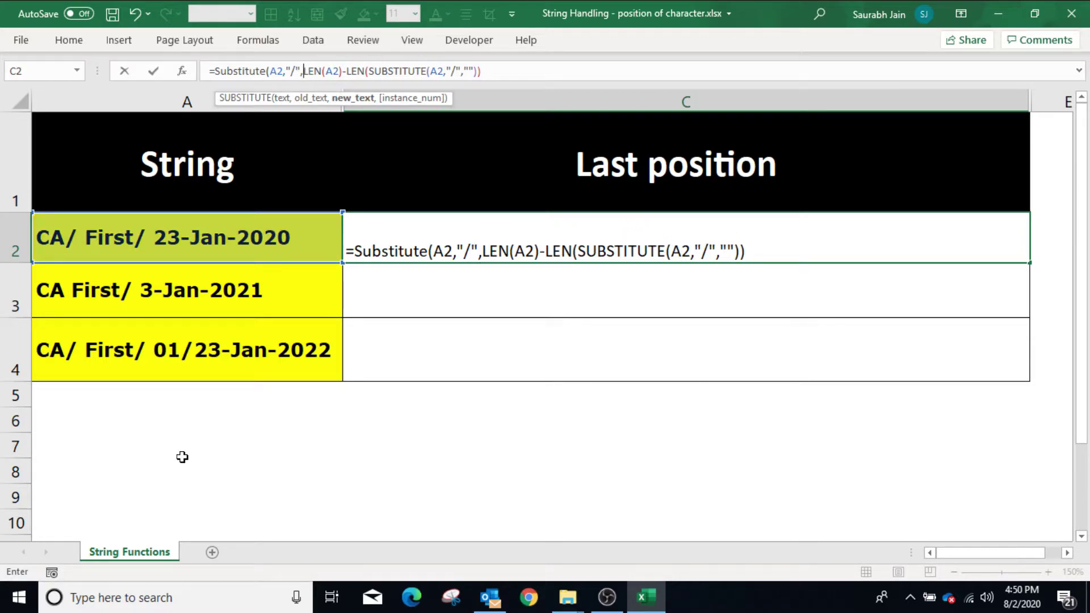
type("\"")
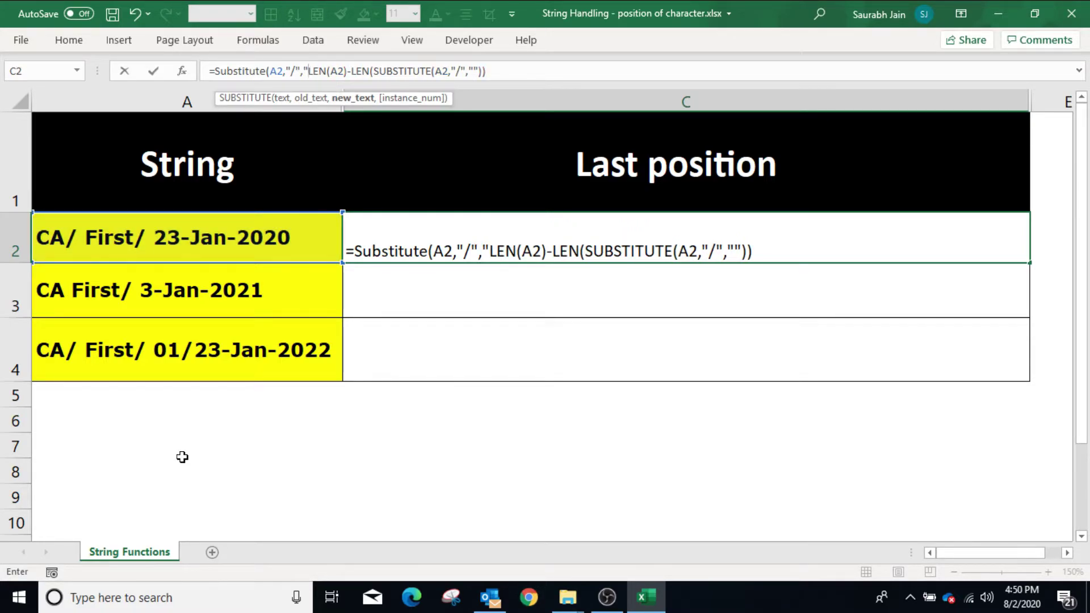
type("}")
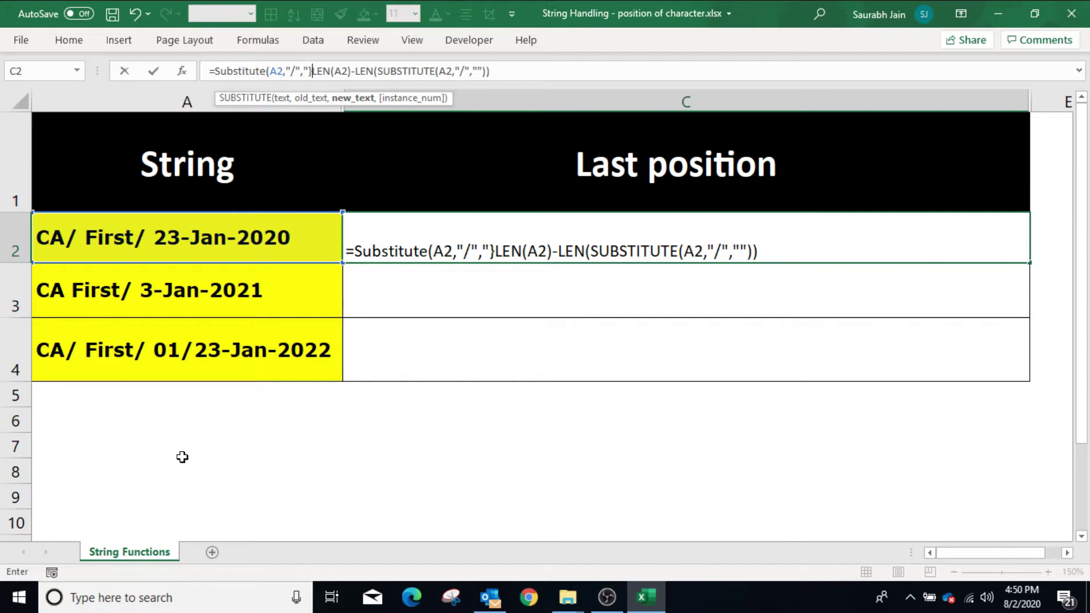
type("\"")
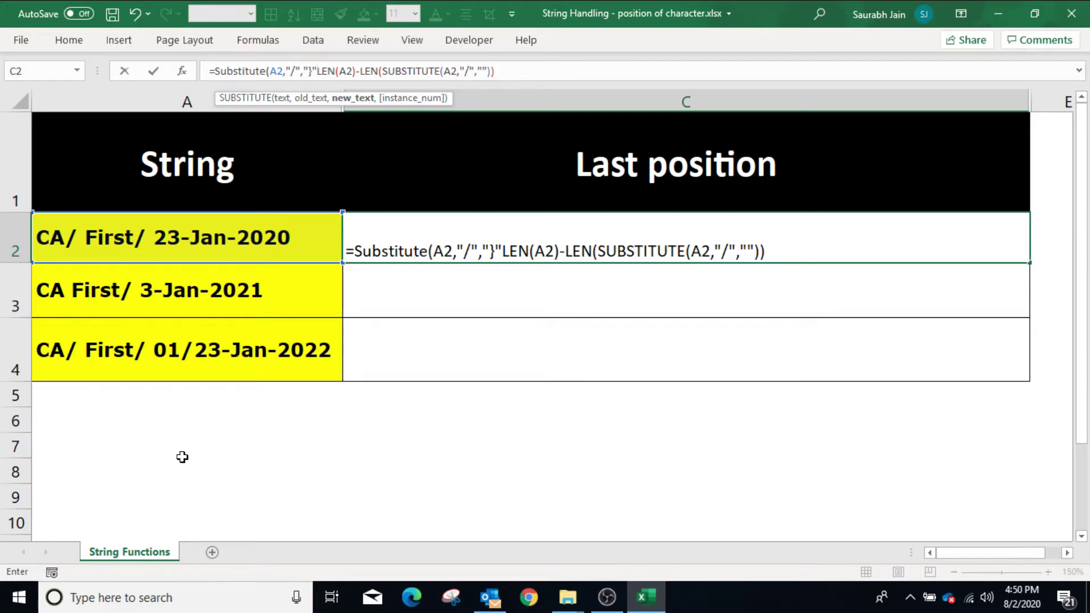
type(",")
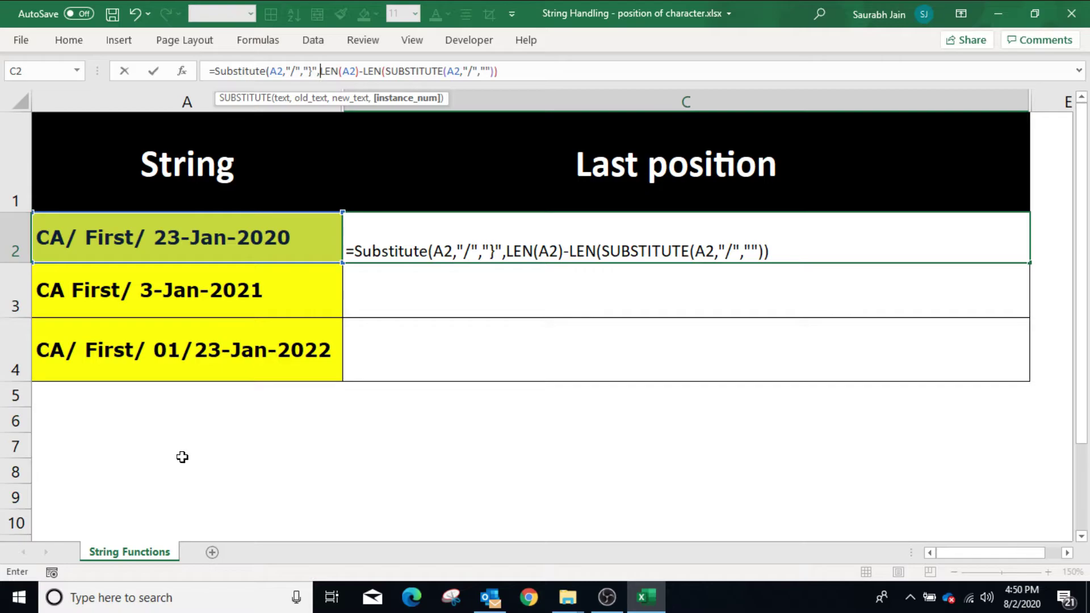
left_click(628, 73)
type(")")
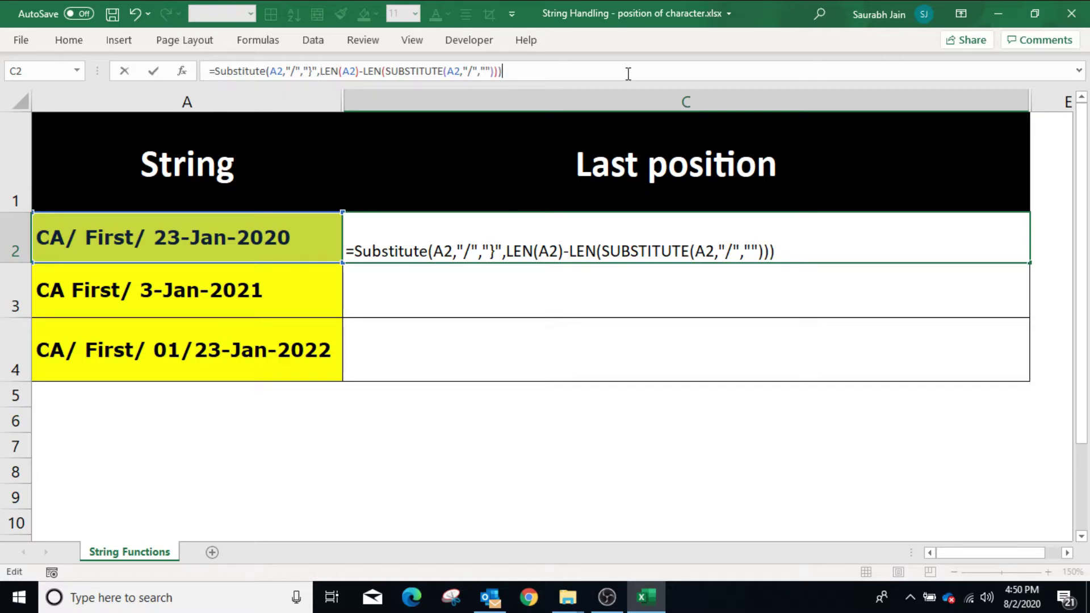
key("Return")
left_click(722, 250)
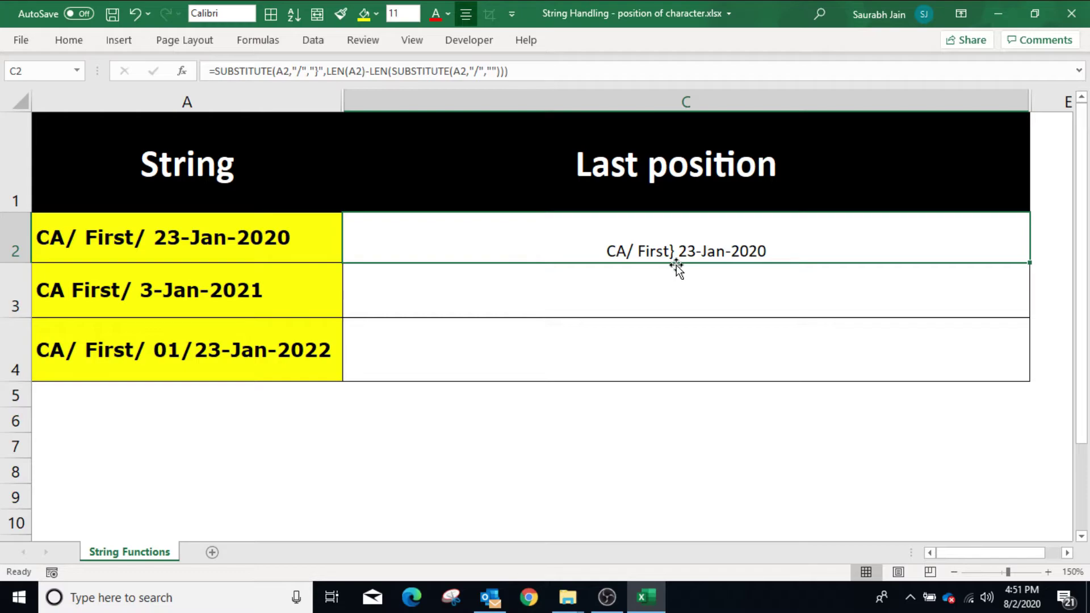
Step: Wrap C2's formula in FIND for the closing brace, returning 10 as the last slash position
left_click(216, 69)
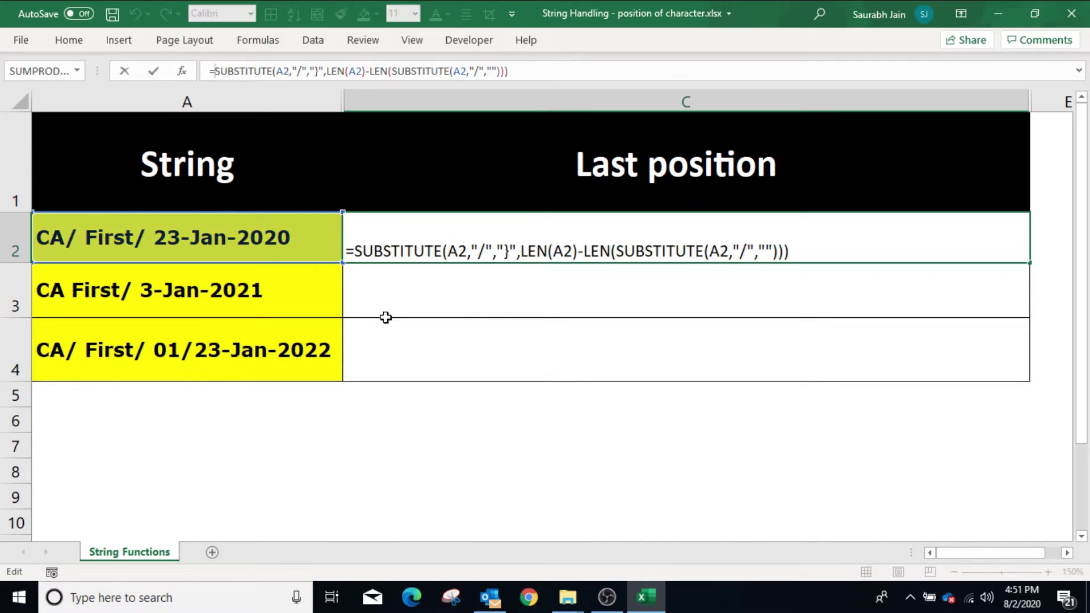
type("Find(")
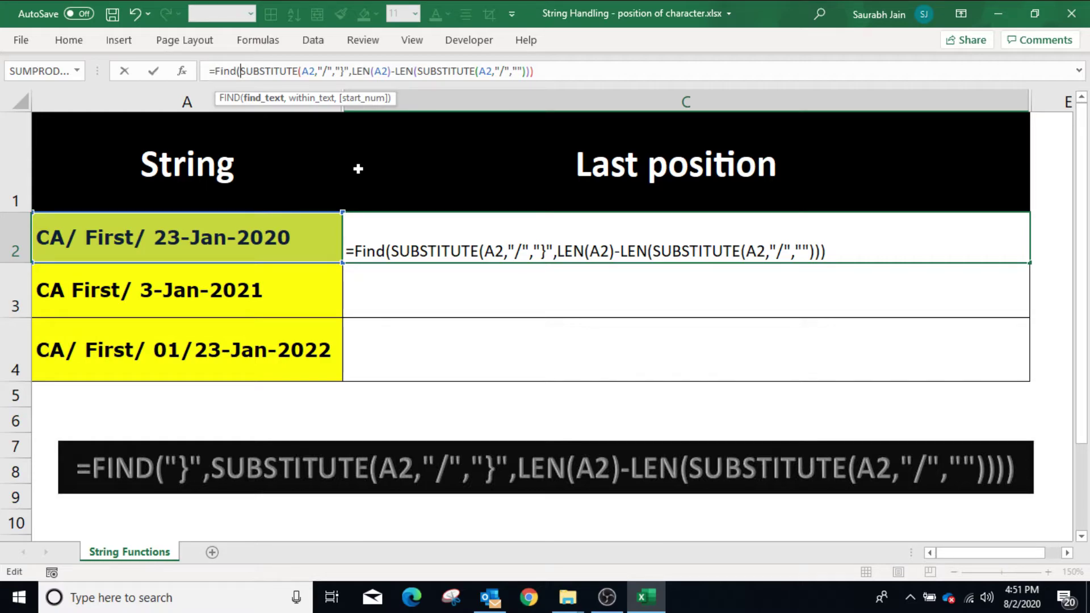
type("\"}")
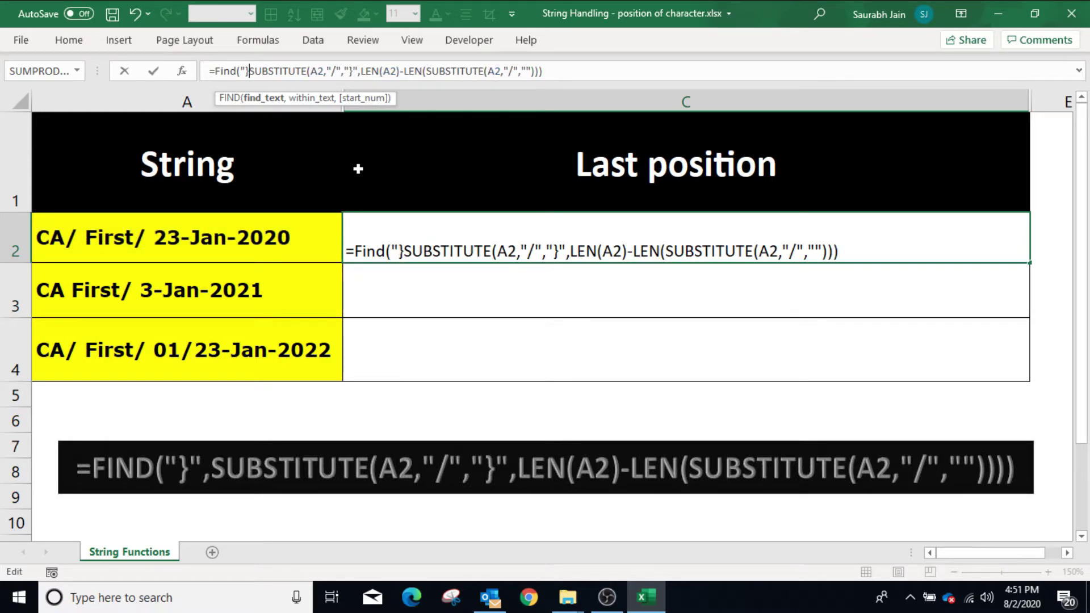
type("\",")
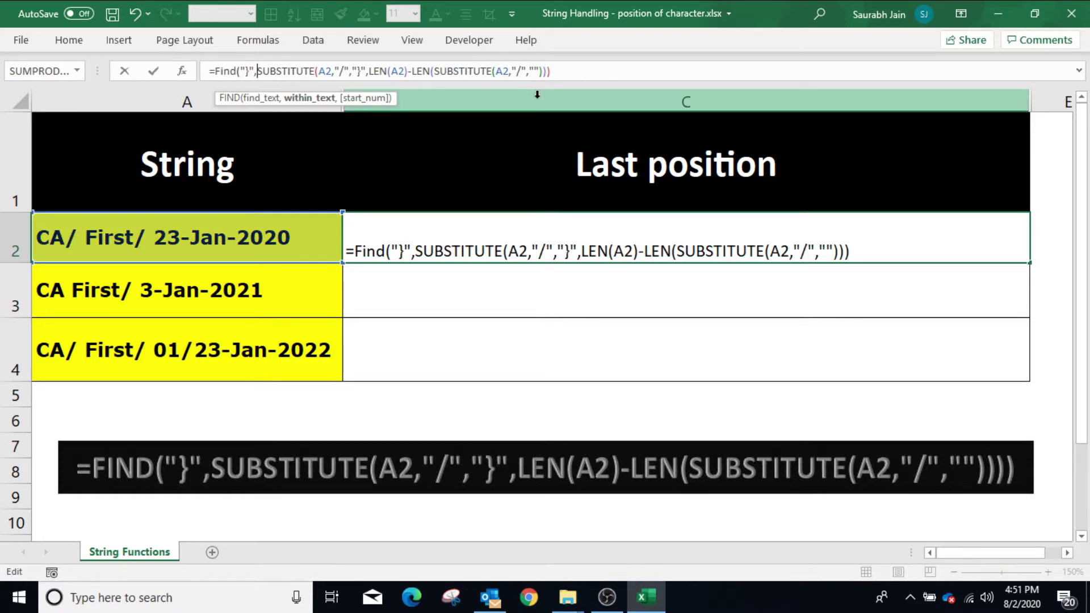
key("End")
type(")")
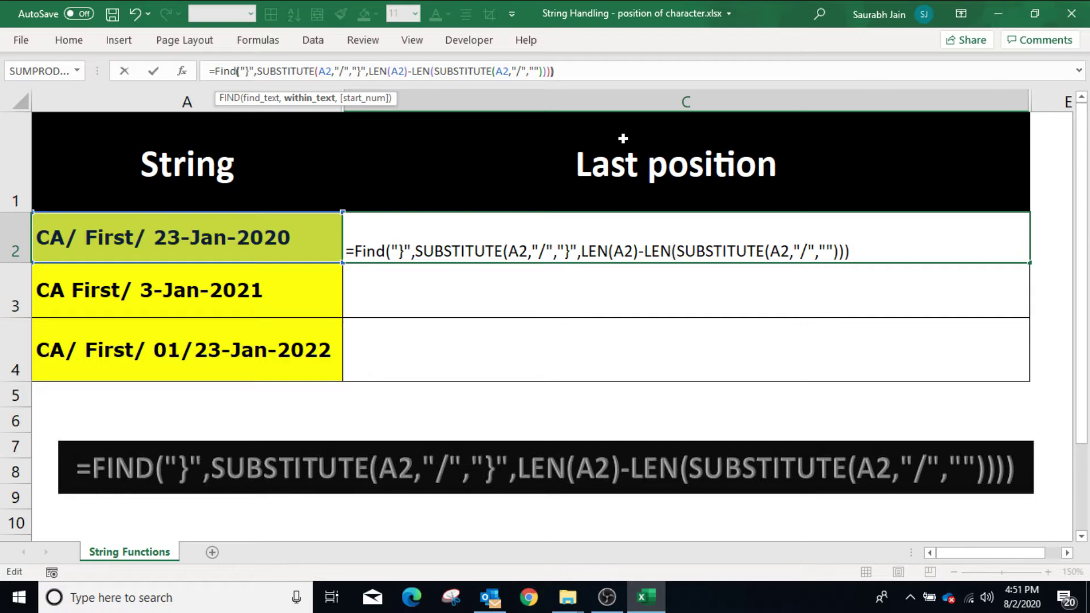
key("Return")
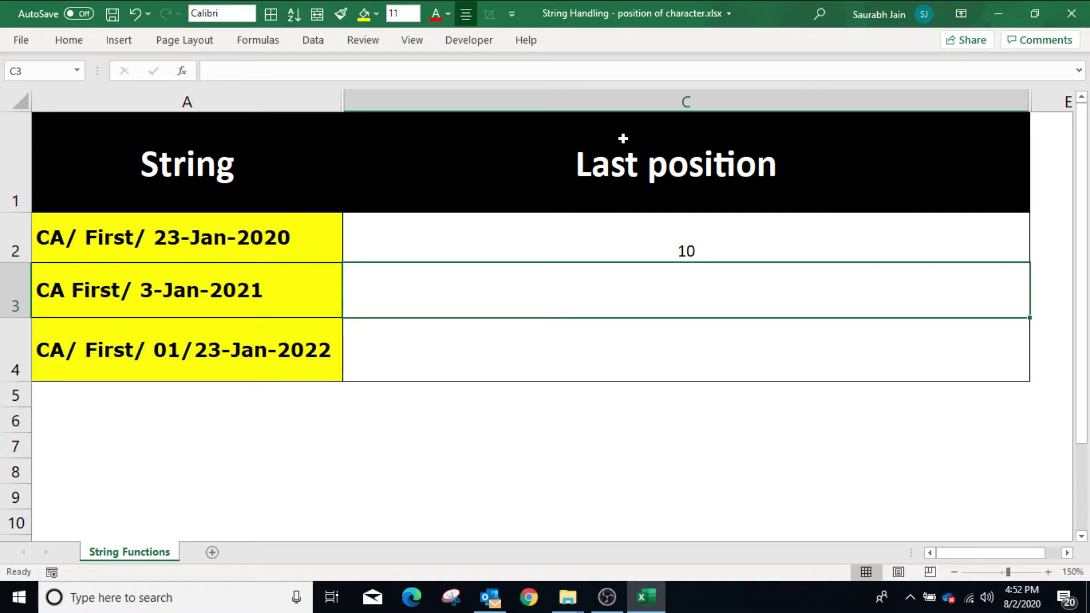
Step: Copy C2's last-position formula into C3:C4, giving 9 and 14
left_click(649, 227)
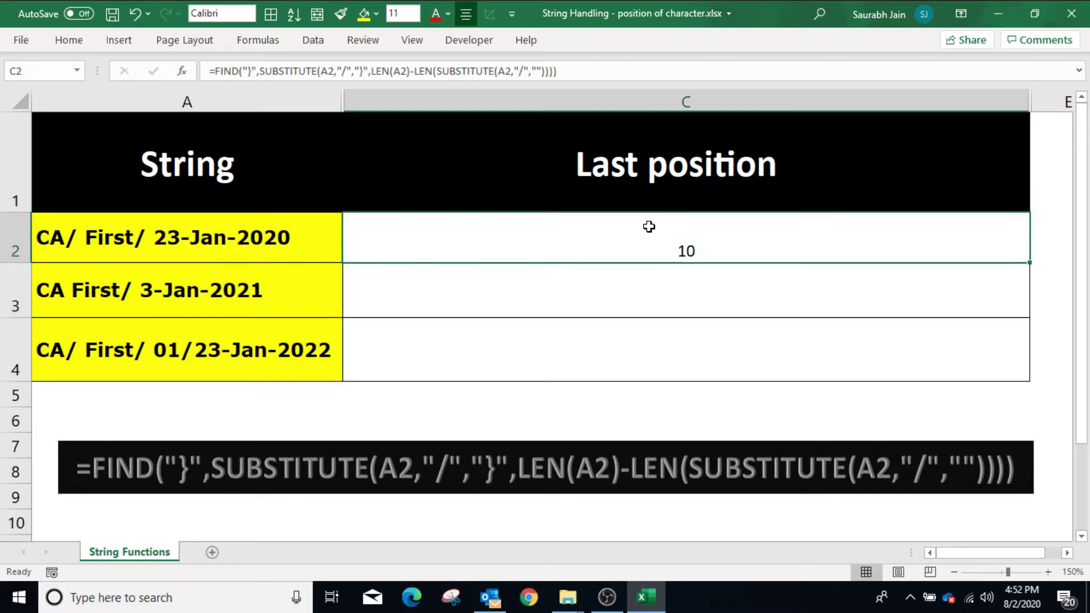
key("ctrl+c")
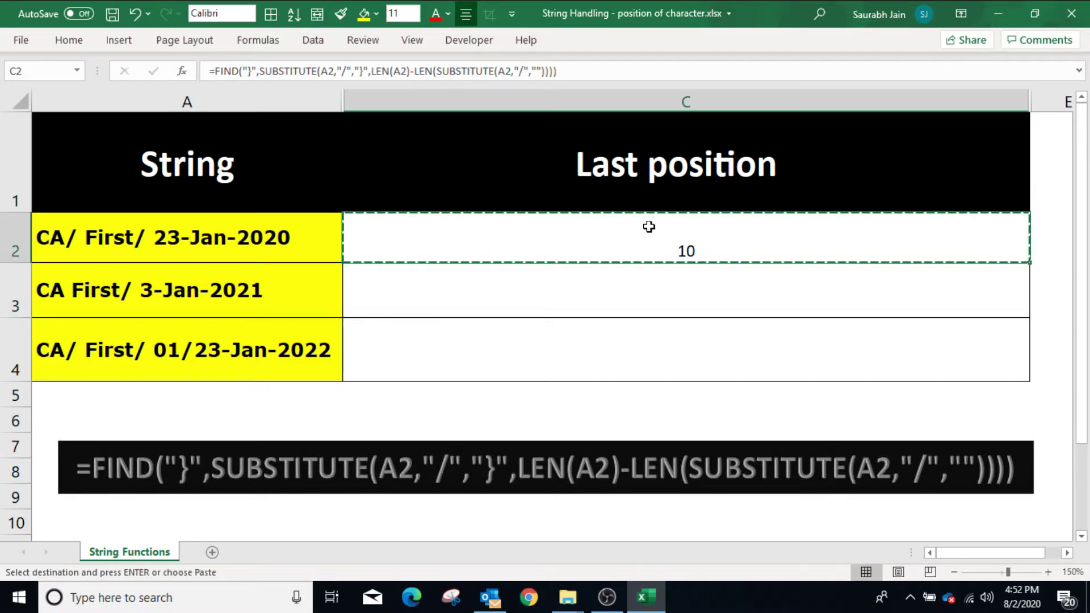
key("Down")
key("shift+Down")
key("Return")
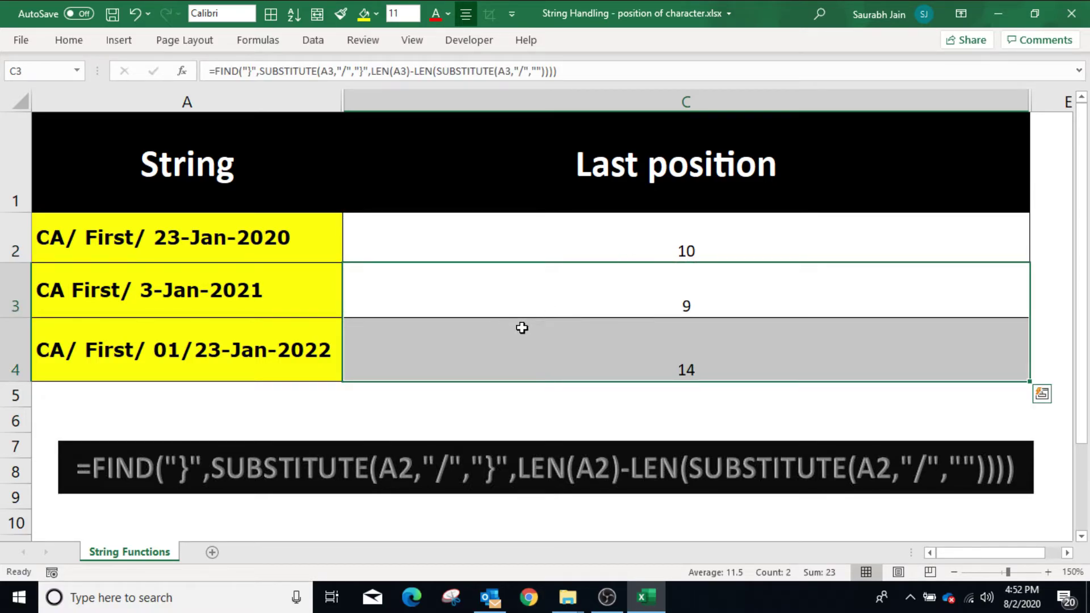
key("Escape")
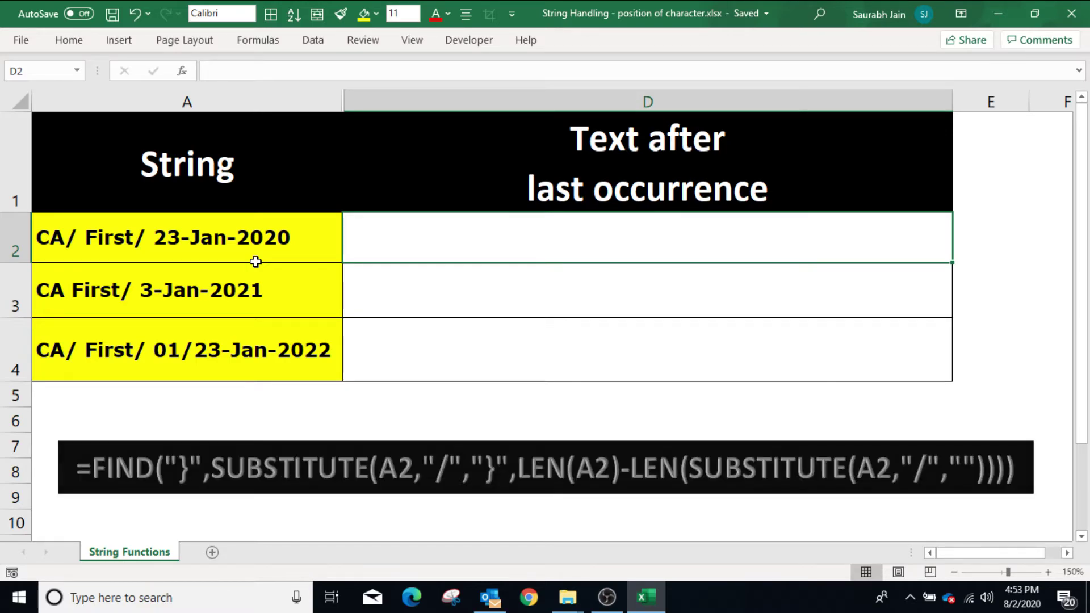
Step: Paste the last-slash FIND formula into D2, returning 10
double_click(479, 248)
key("ctrl+v")
key("Return")
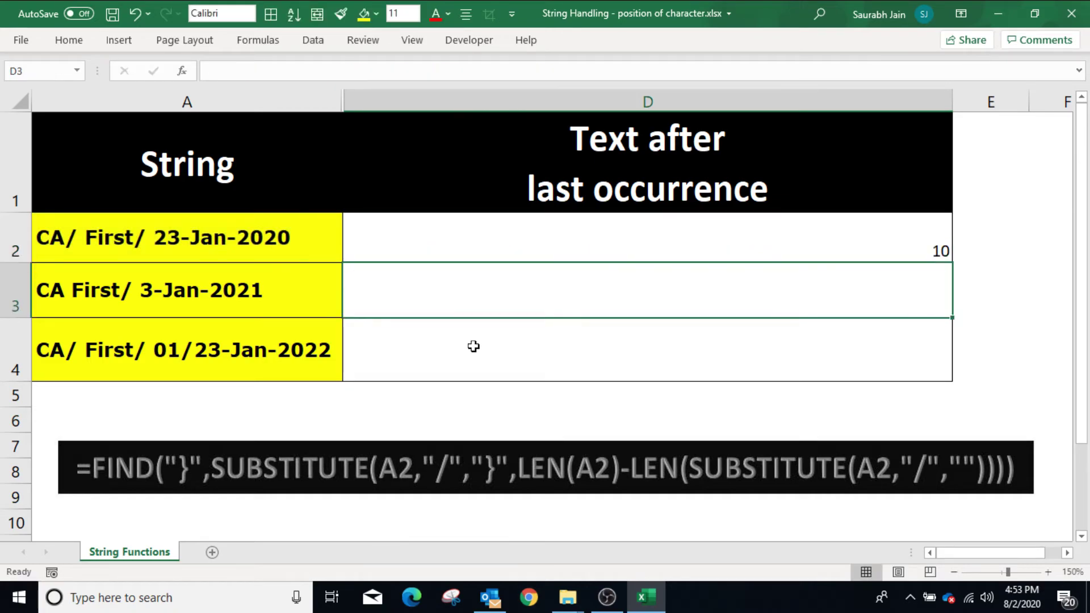
key("Up")
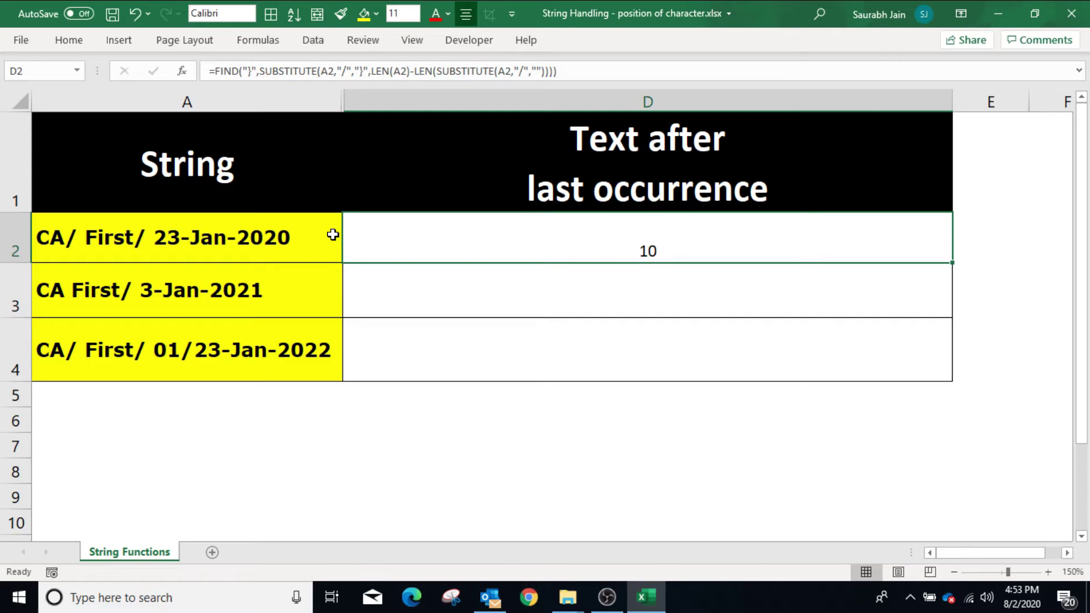
Step: Rewrite D2 as RIGHT of A2 with LEN(A2) minus the FIND result, returning 23-Jan-2020
left_click(211, 71)
type("RIG")
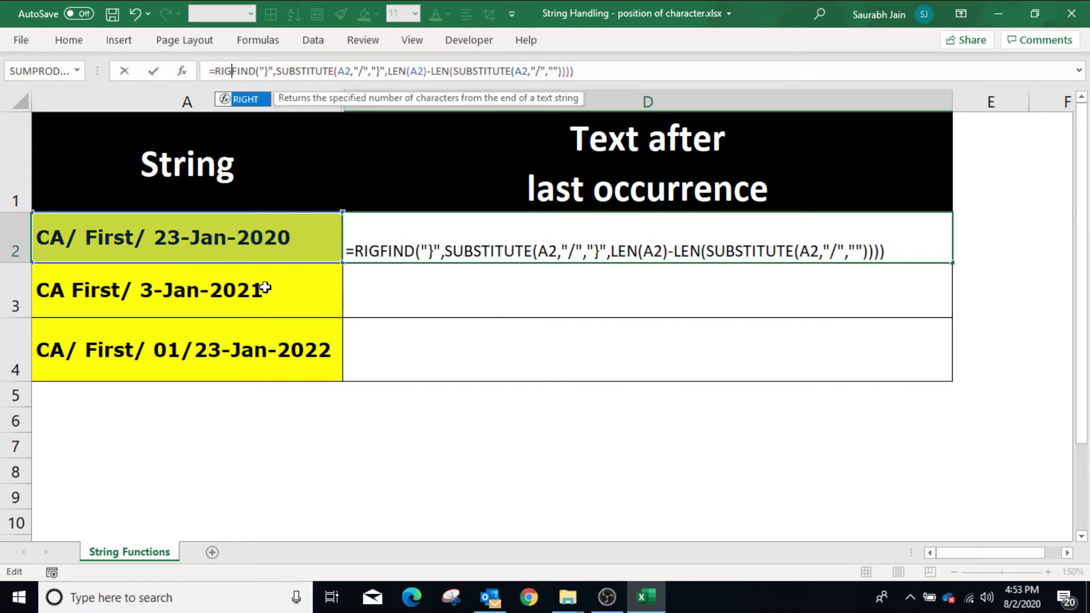
type("HT(")
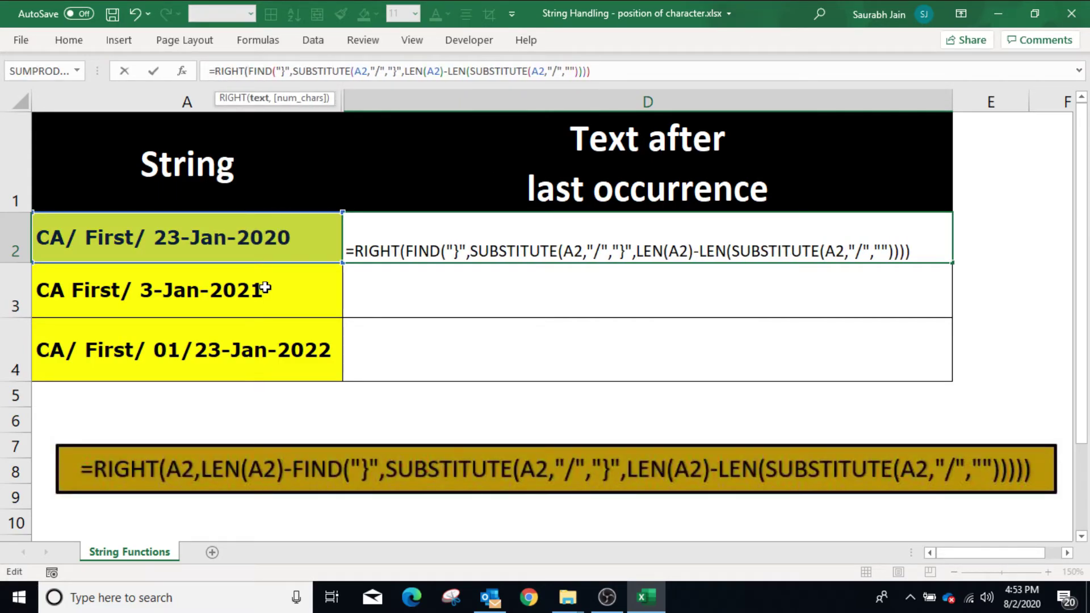
left_click(109, 242)
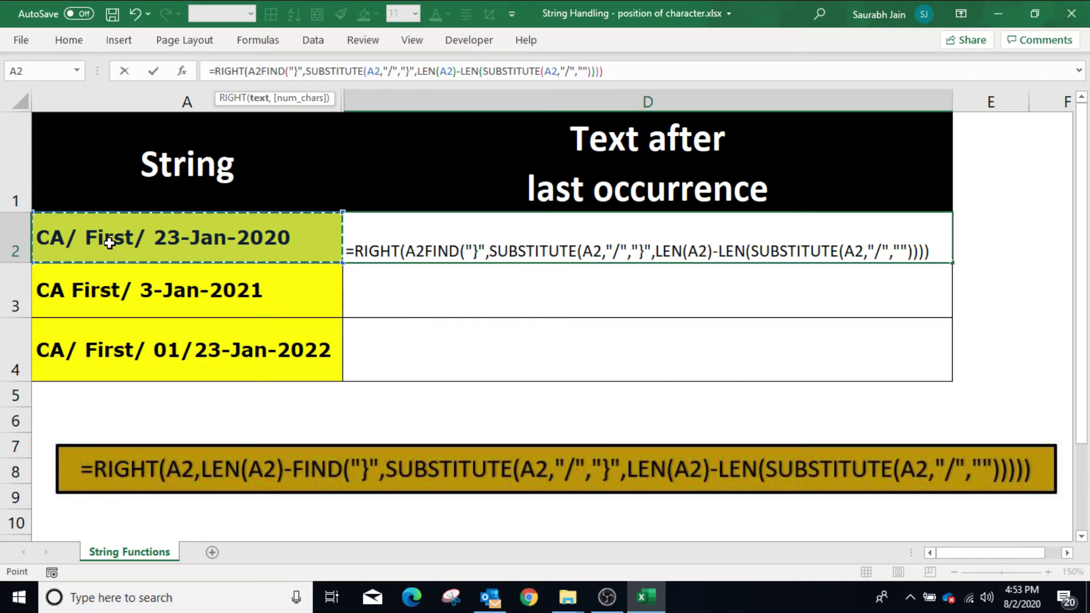
type(",")
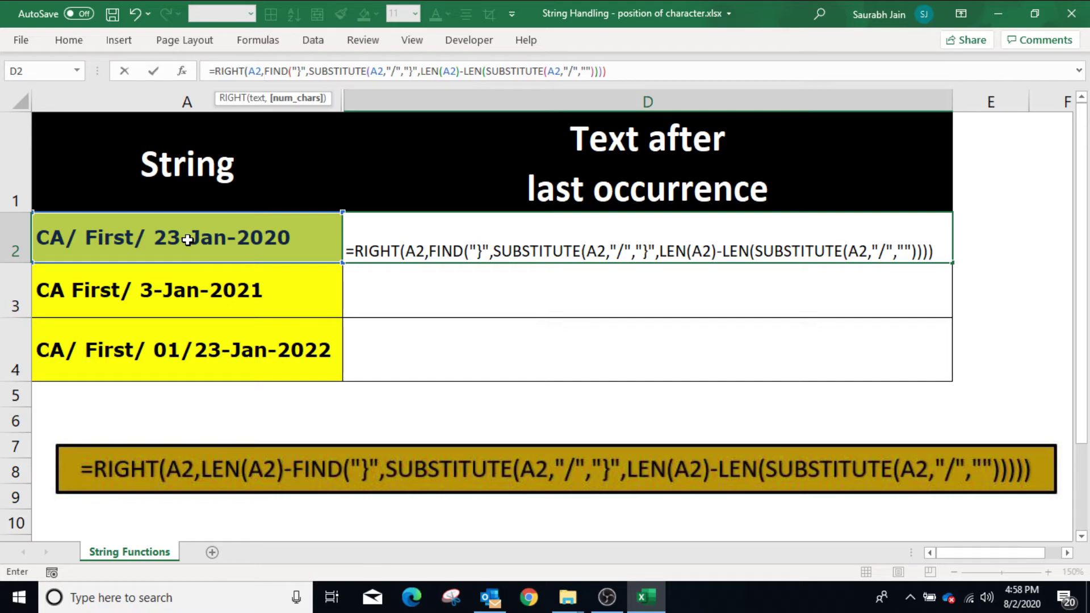
type("Len")
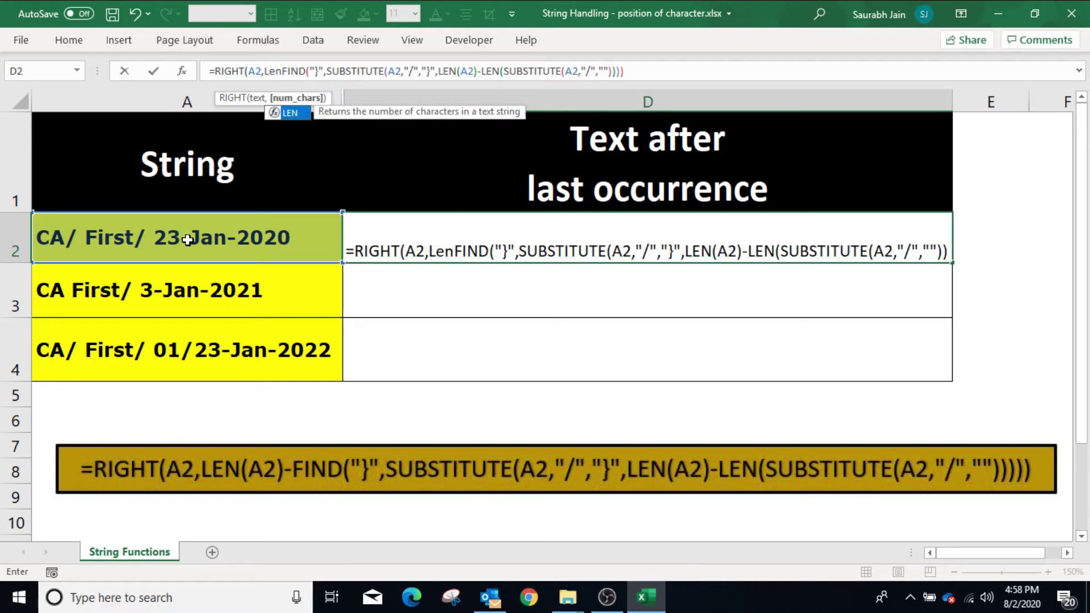
type("(")
left_click(184, 239)
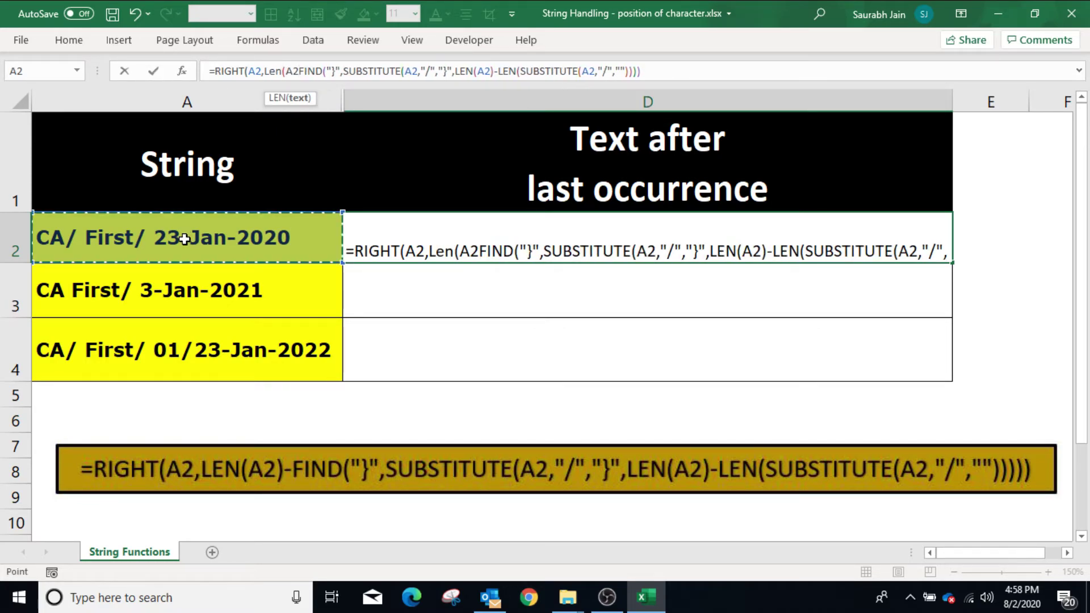
type(")")
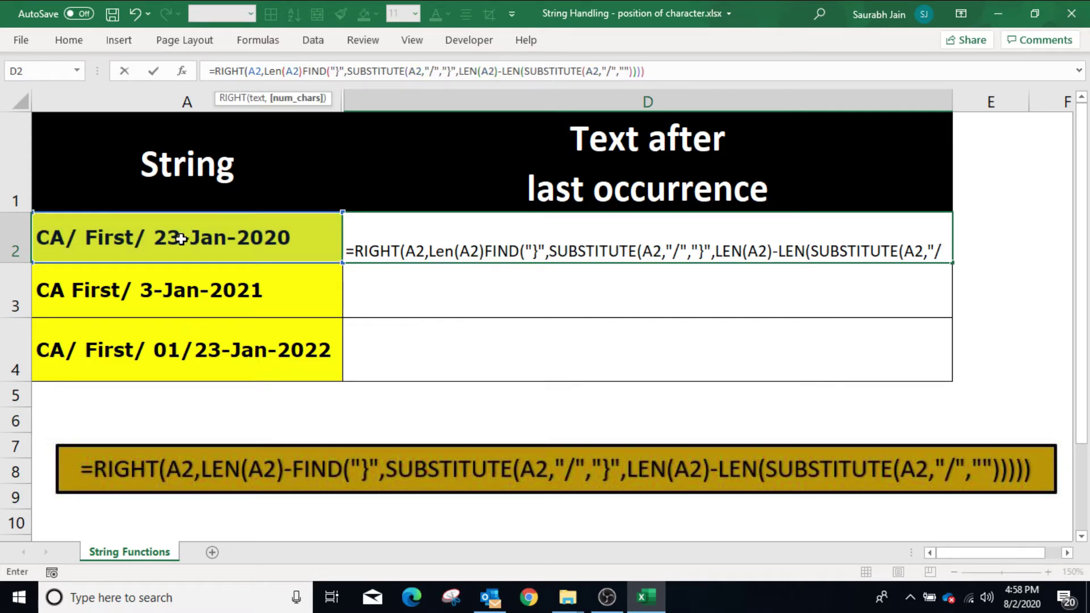
type("-")
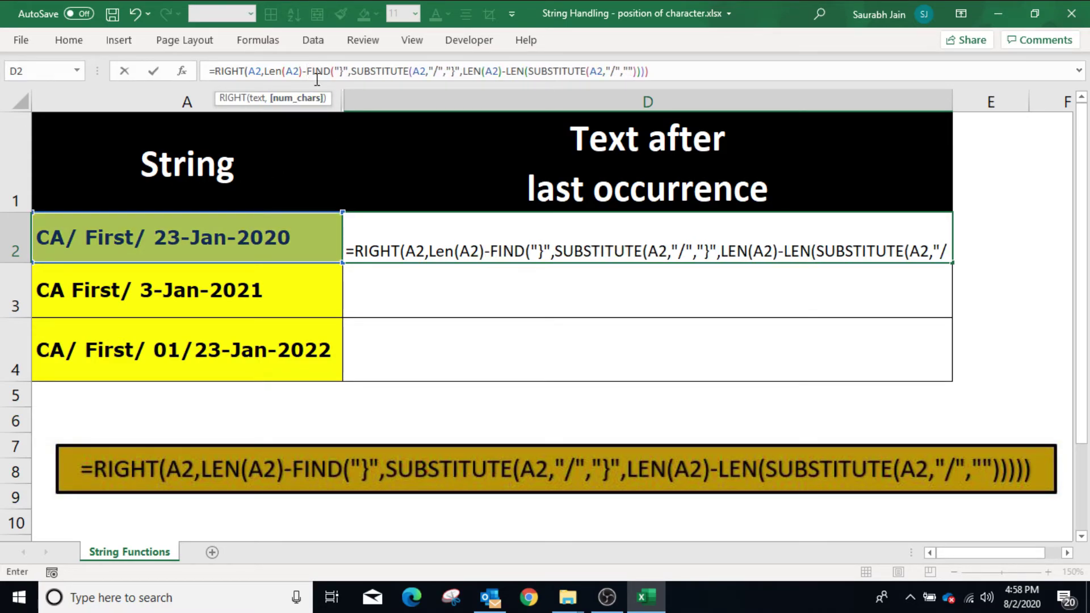
left_click(652, 71)
type(")")
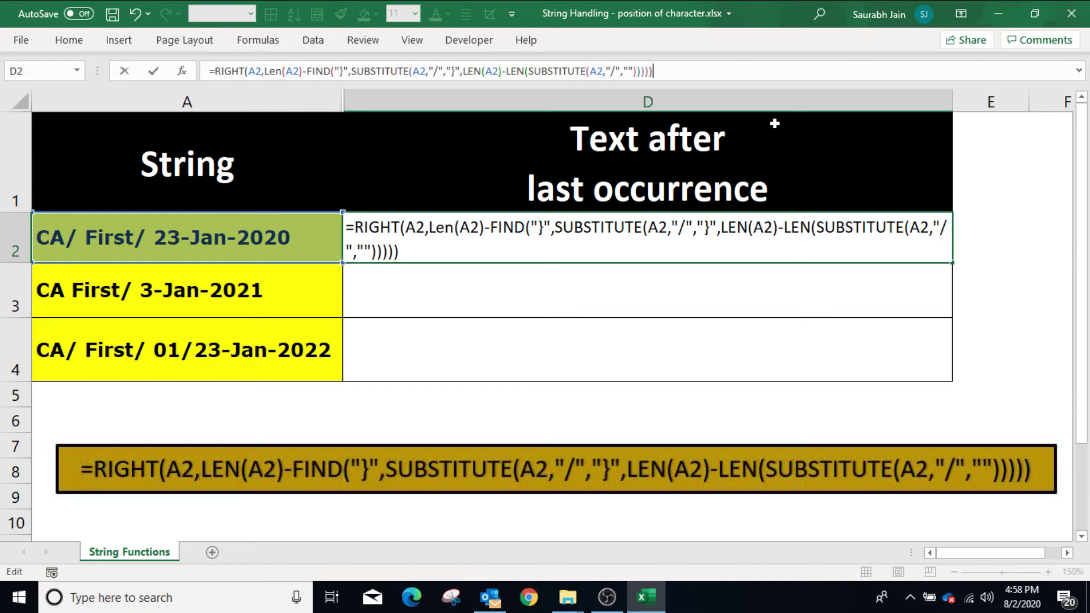
key("Return")
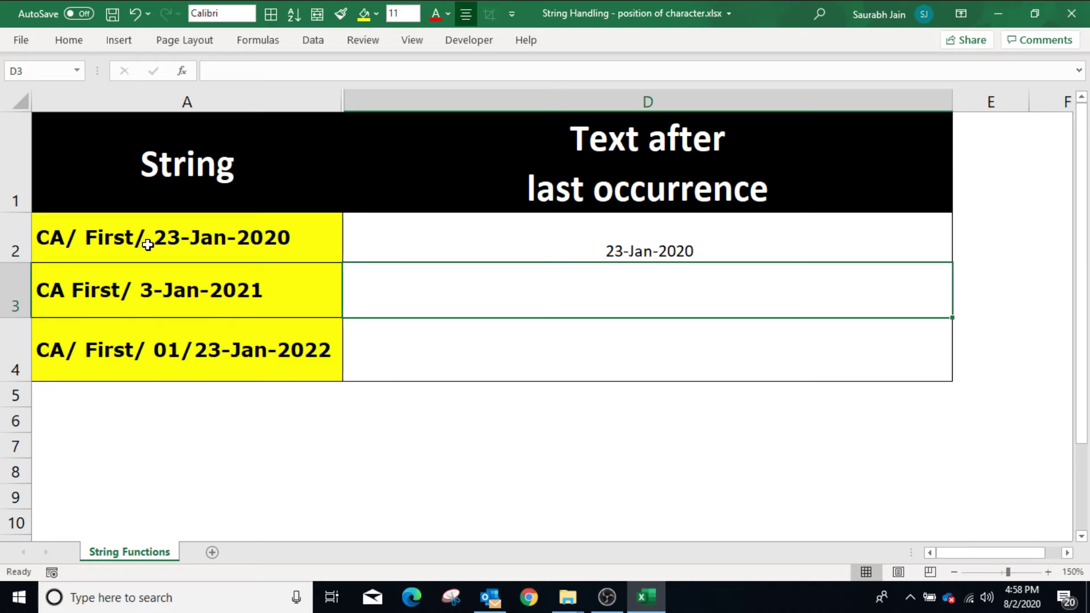
Step: Wrap D2's RIGHT formula in TRIM, keeping the result 23-Jan-2020
left_click(370, 250)
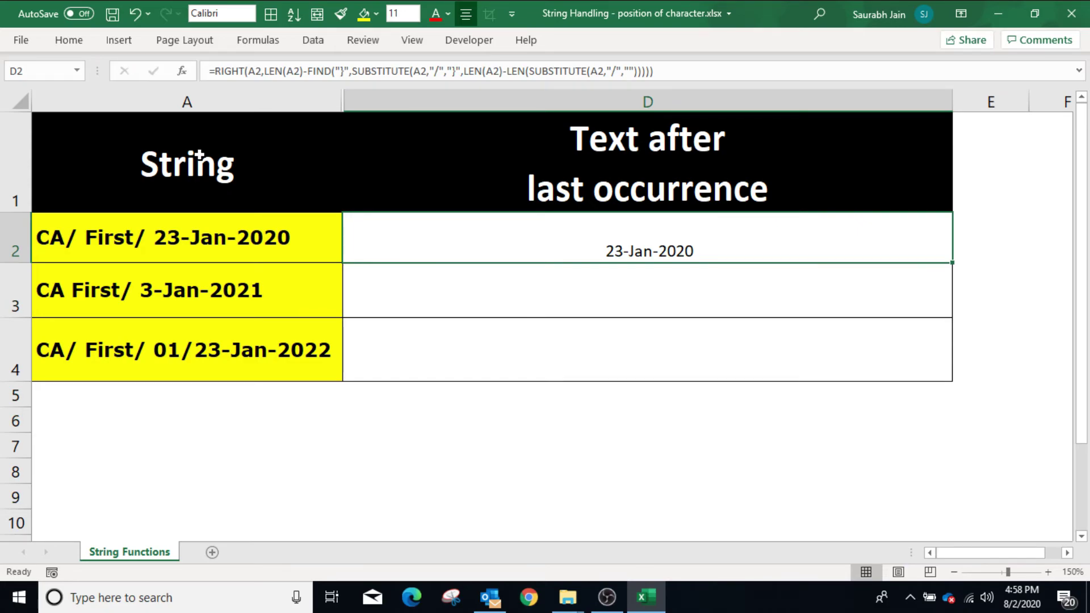
left_click(214, 71)
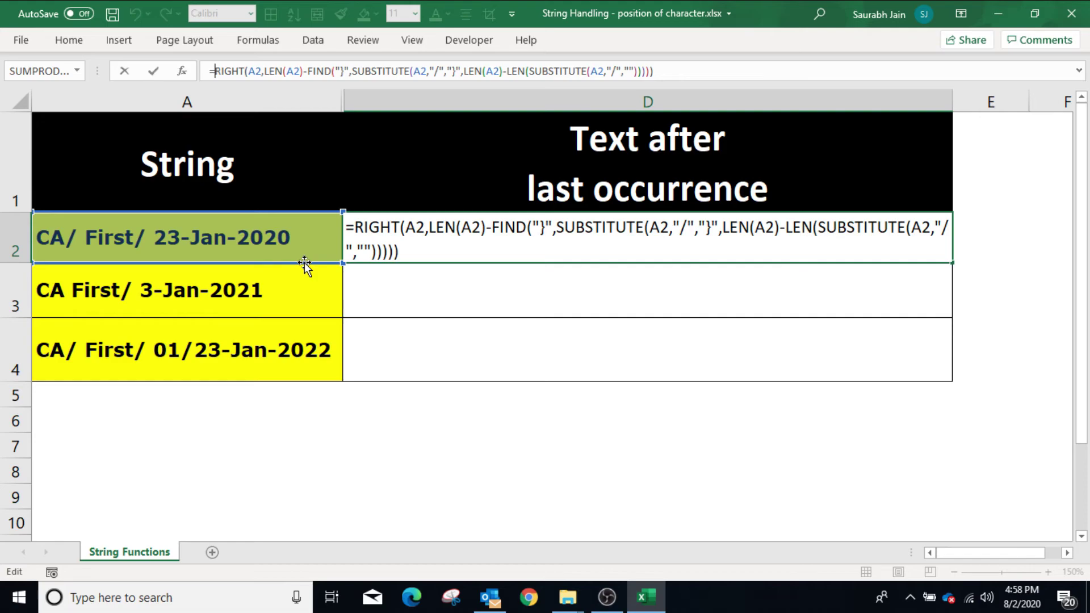
type("Trim(")
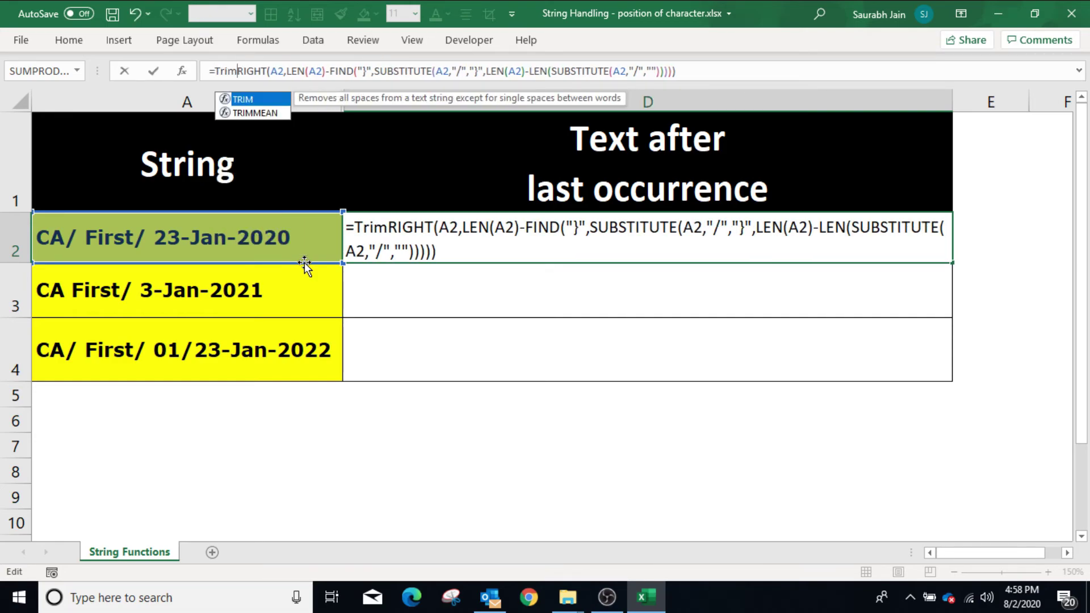
key("End")
type(")")
key("Return")
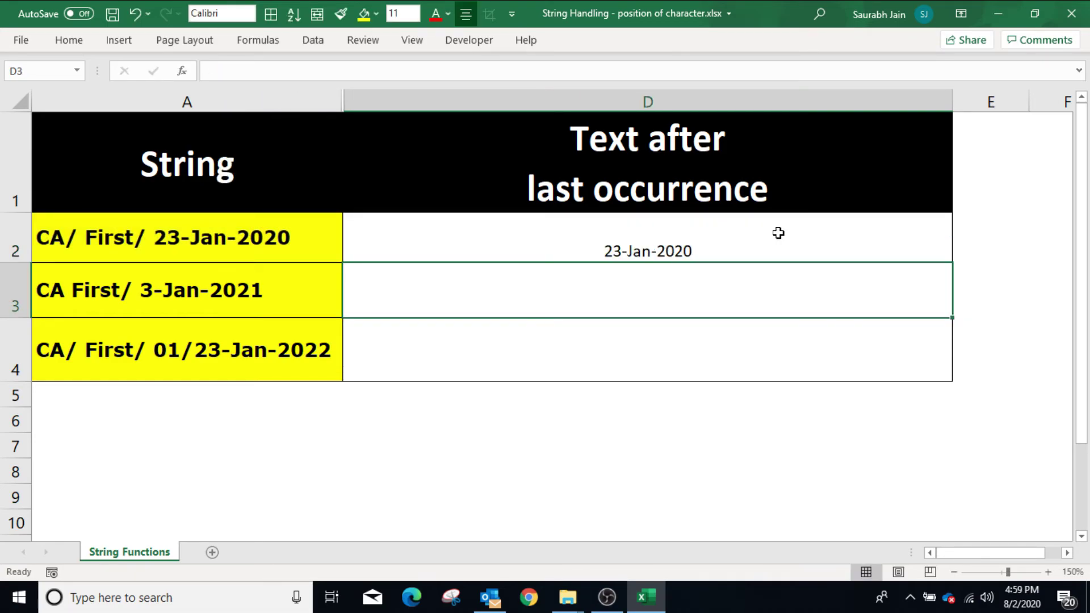
left_click(778, 233)
Step: Copy D2's TRIM formula into D3:D4, giving 3-Jan-2021 and 23-Jan-2022
key("ctrl+c")
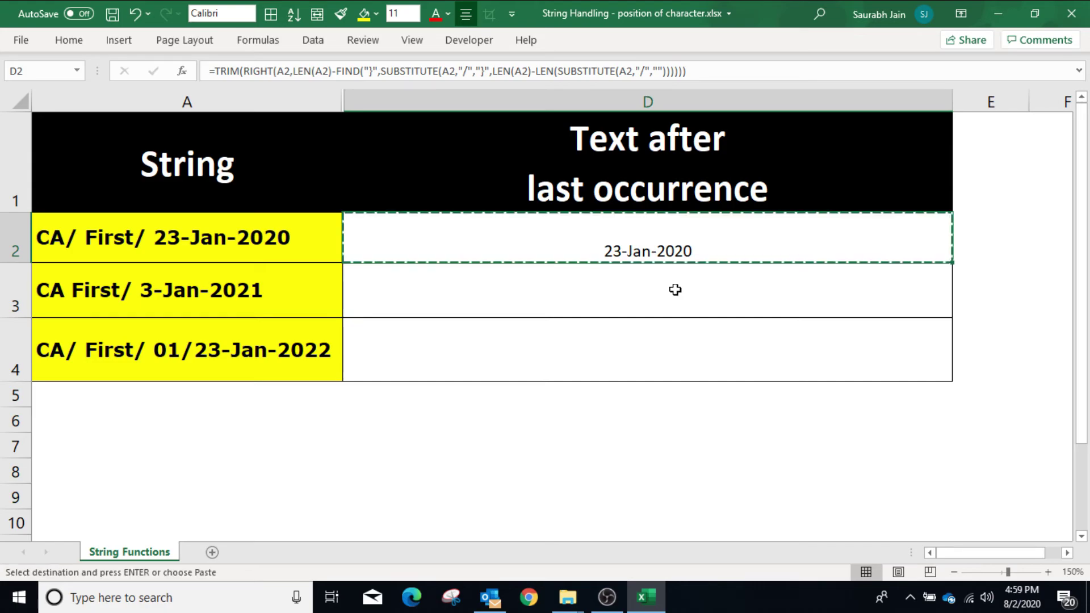
left_click_drag(673, 287, 683, 348)
key("Return")
left_click(603, 469)
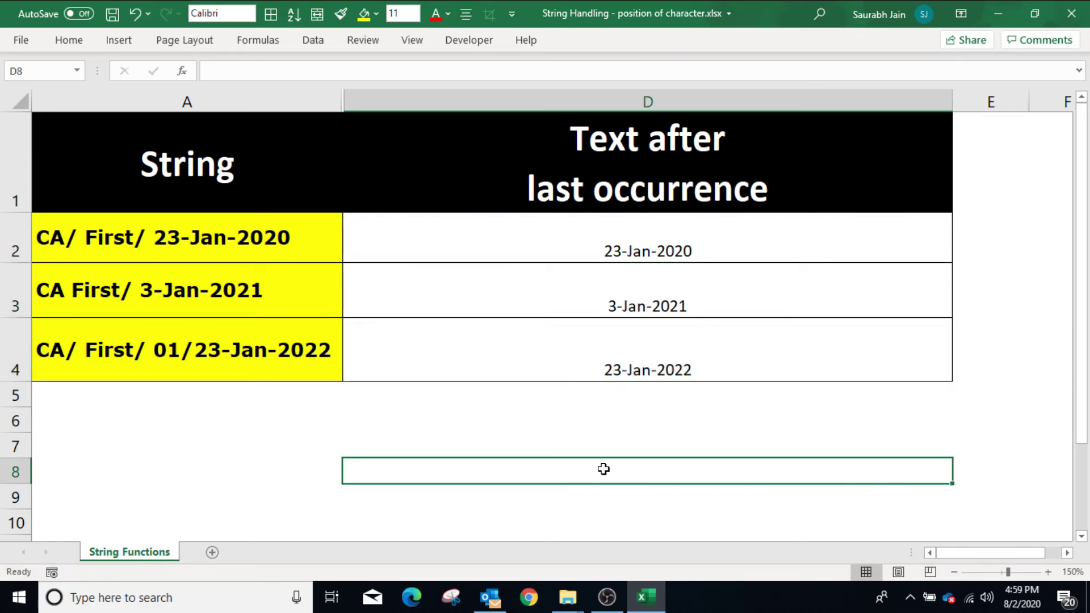